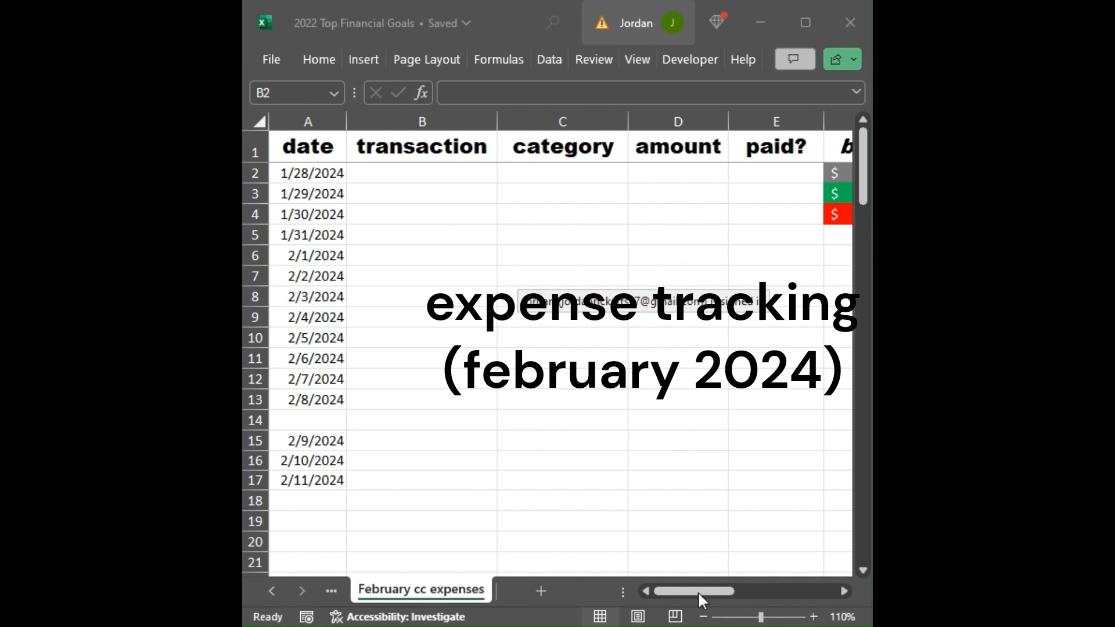
Enter "no spend" as the 1/28/2024 transaction and format it bold and italic.
{"action": "left_click_drag", "start_coordinate": [698, 587], "coordinate": [773, 593]}
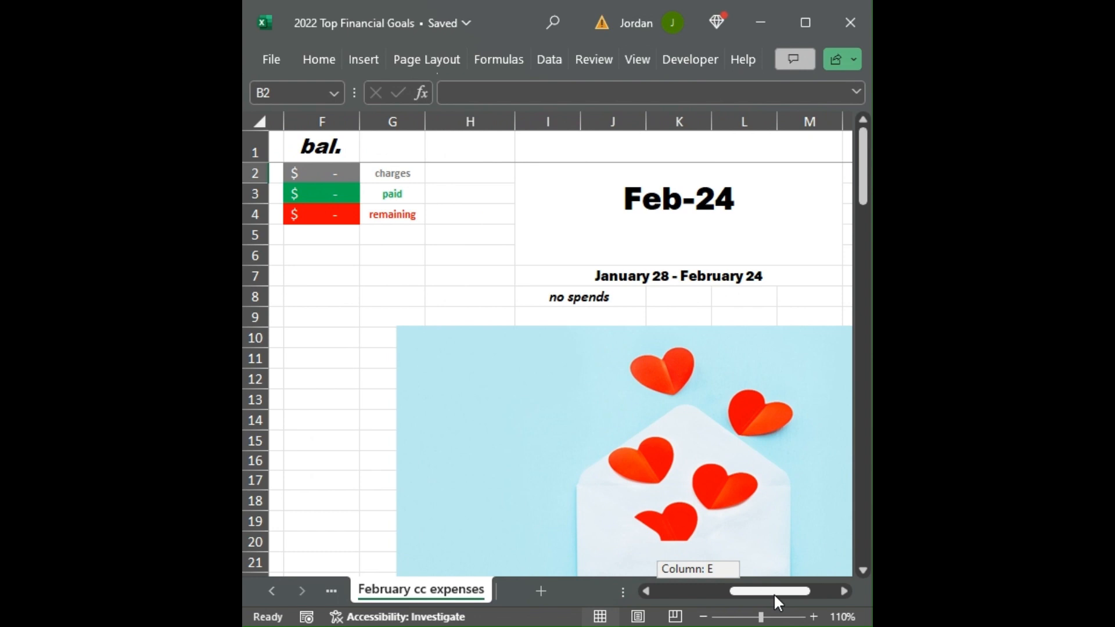
{"action": "left_click_drag", "start_coordinate": [773, 593], "coordinate": [697, 591]}
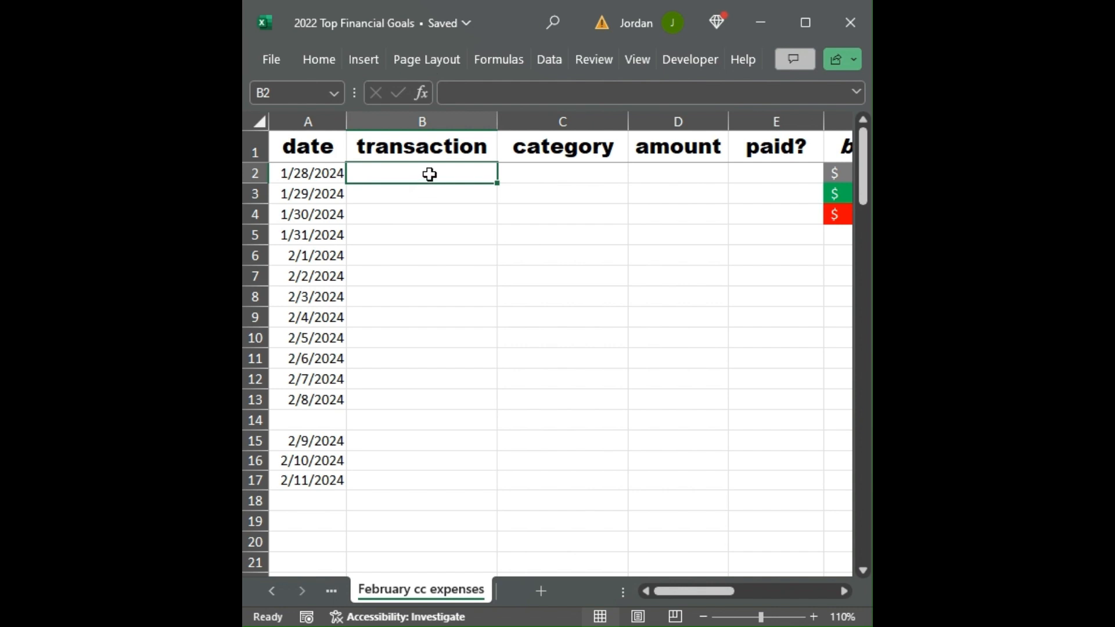
{"action": "type", "text": "no spend"}
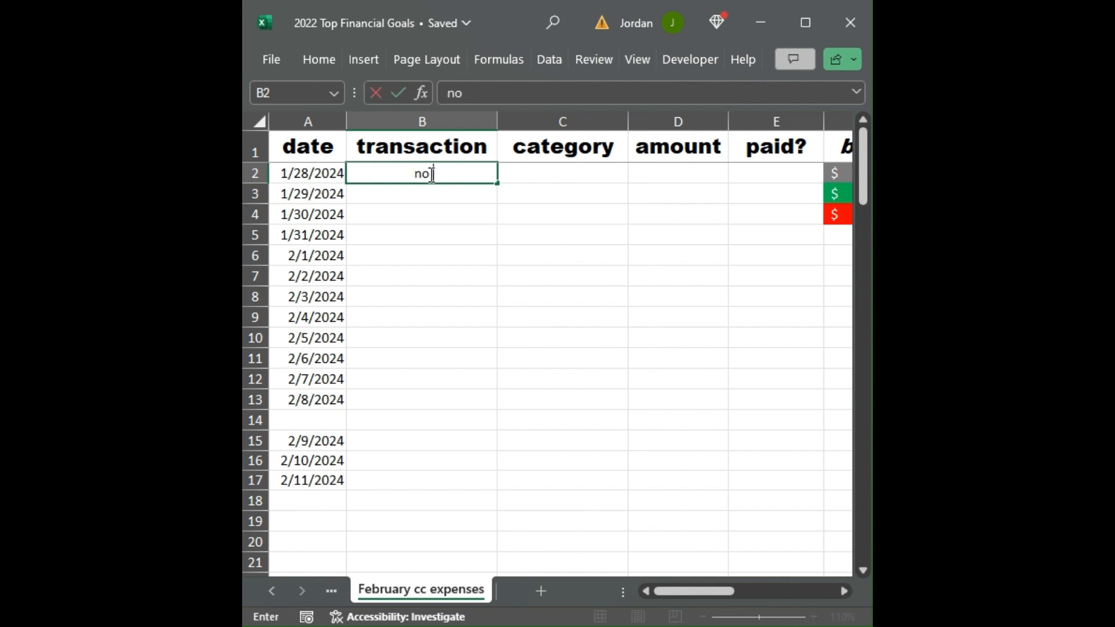
{"action": "key", "text": "Return"}
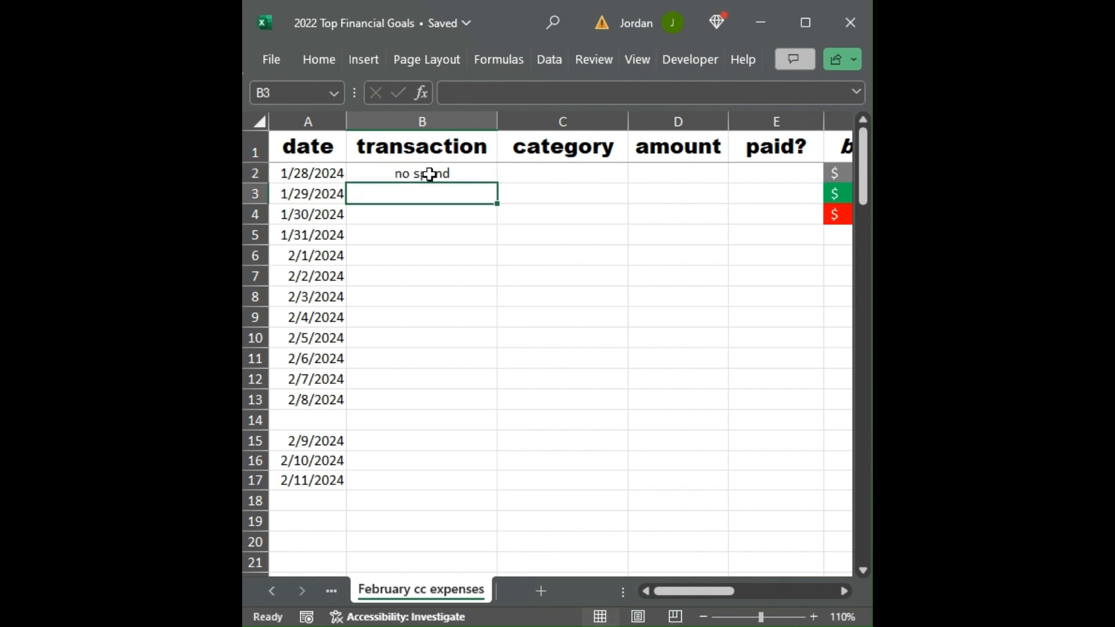
{"action": "left_click", "coordinate": [429, 173]}
{"action": "key", "text": "ctrl+b"}
{"action": "key", "text": "ctrl+i"}
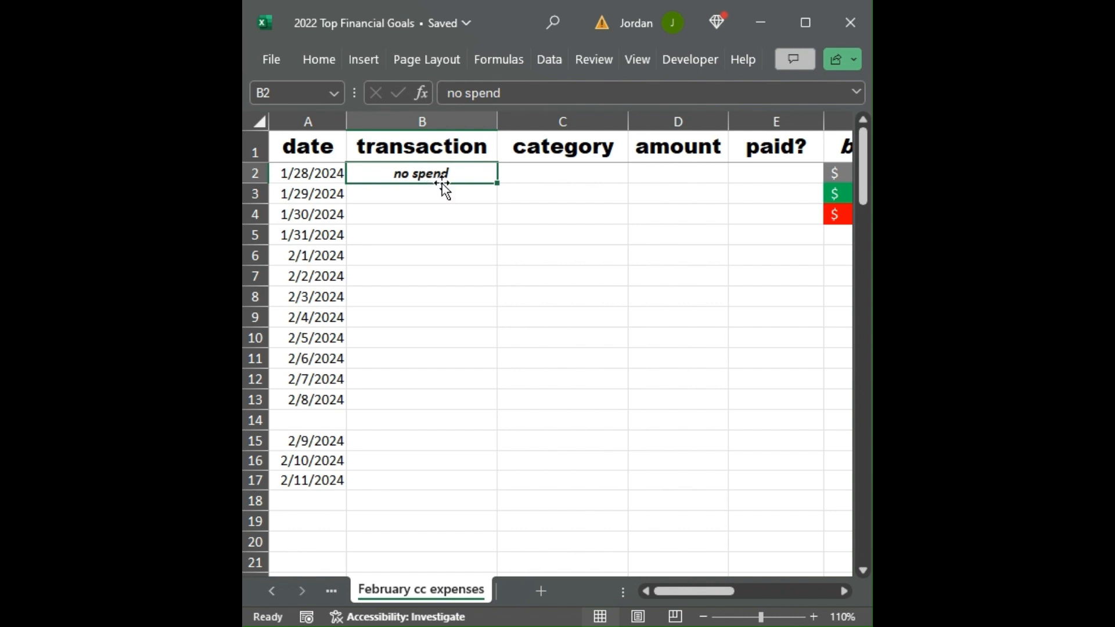
Enter "no spend" as the 1/29/2024 transaction and italicize it.
{"action": "left_click", "coordinate": [464, 202]}
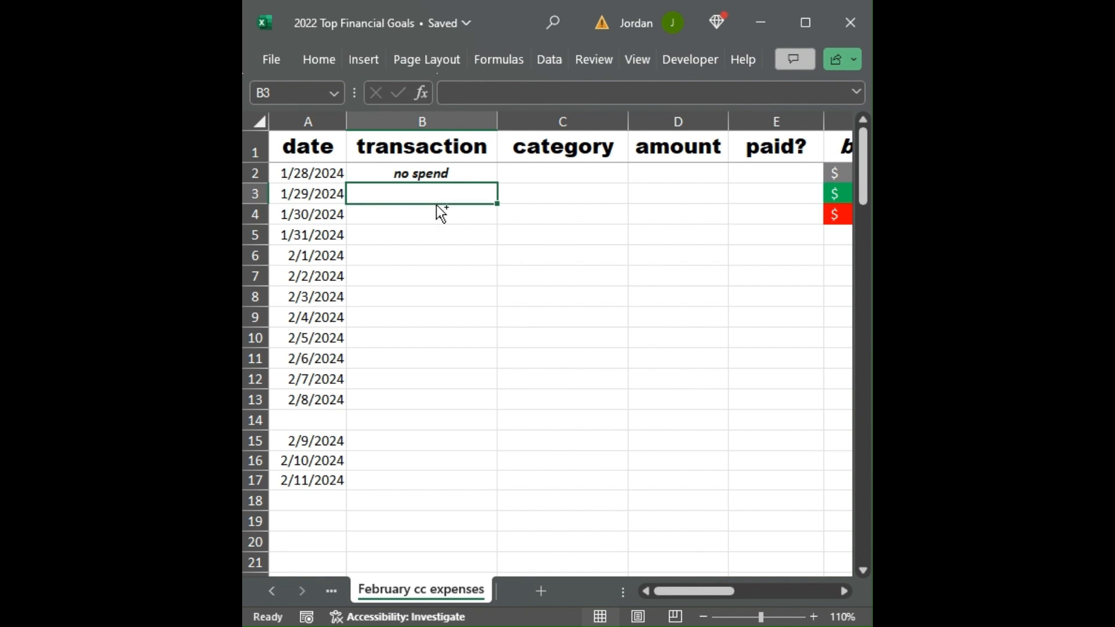
{"action": "type", "text": "no spend"}
{"action": "key", "text": "Return"}
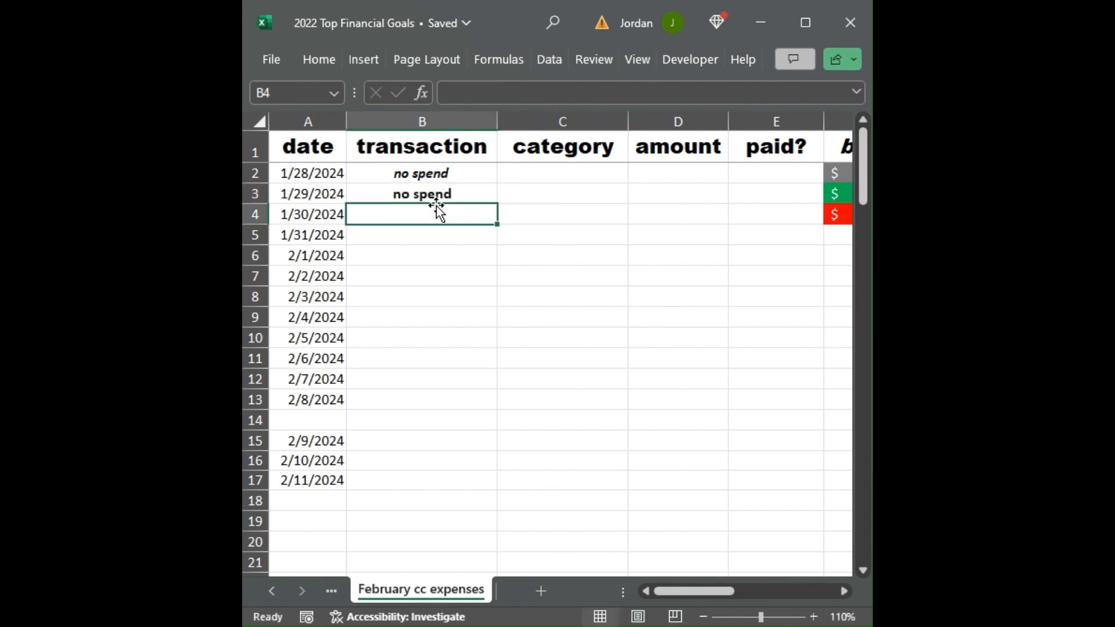
{"action": "left_click", "coordinate": [442, 194]}
{"action": "key", "text": "ctrl+i"}
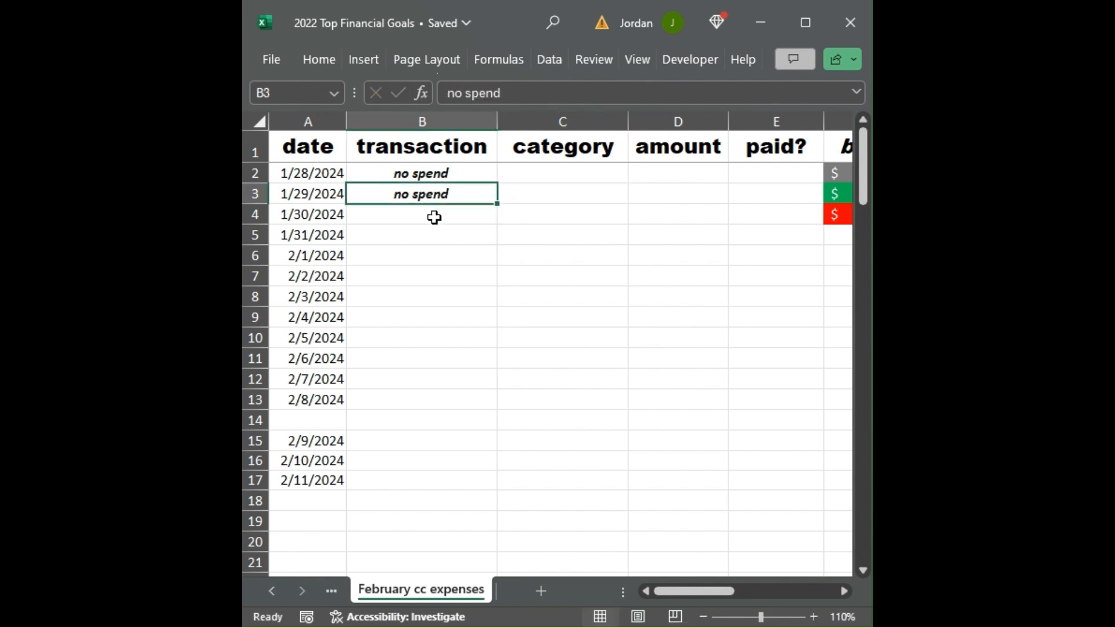
Enter PSEG in plain, non-italic text as the transaction for 1/30/2024.
{"action": "left_click", "coordinate": [434, 216]}
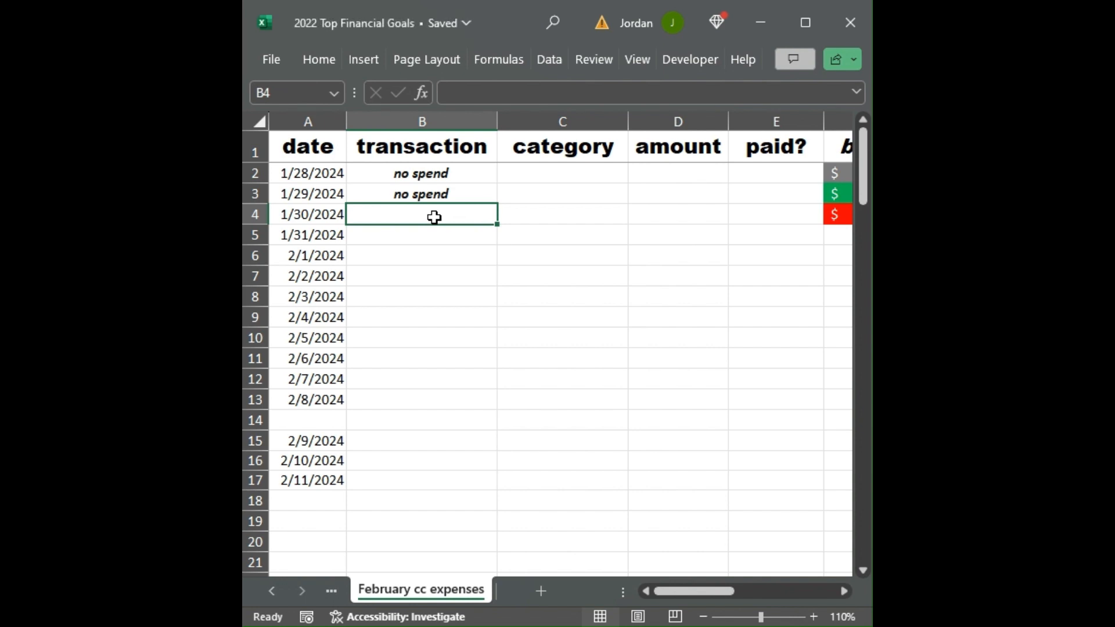
{"action": "type", "text": "PSE"}
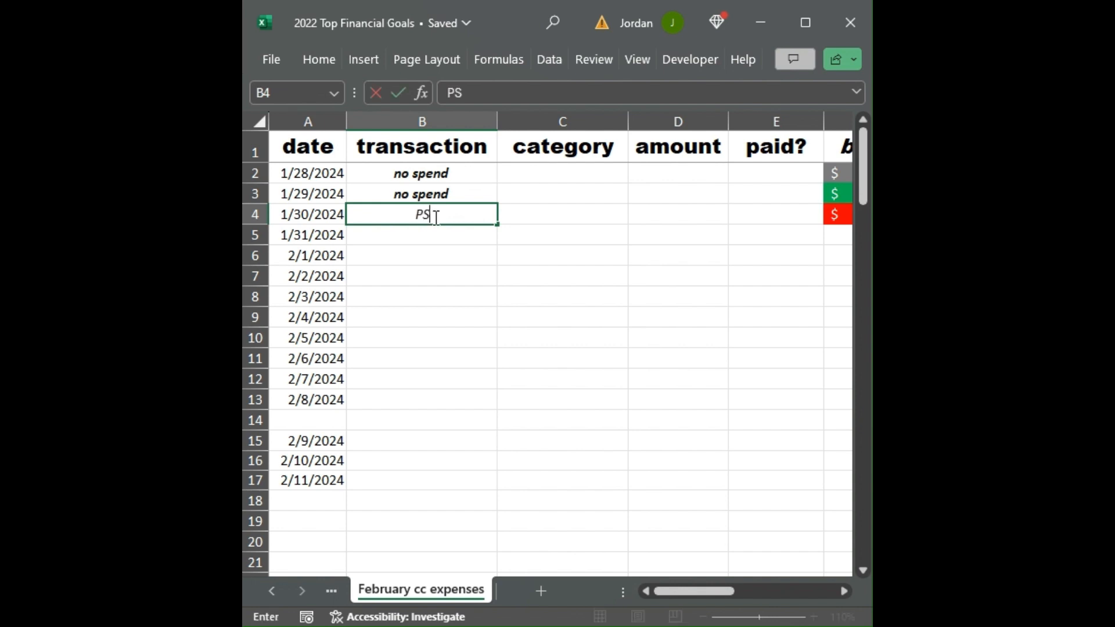
{"action": "key", "text": "BackSpace"}
{"action": "key", "text": "BackSpace"}
{"action": "key", "text": "BackSpace"}
{"action": "type", "text": "PSEG"}
{"action": "key", "text": "Tab"}
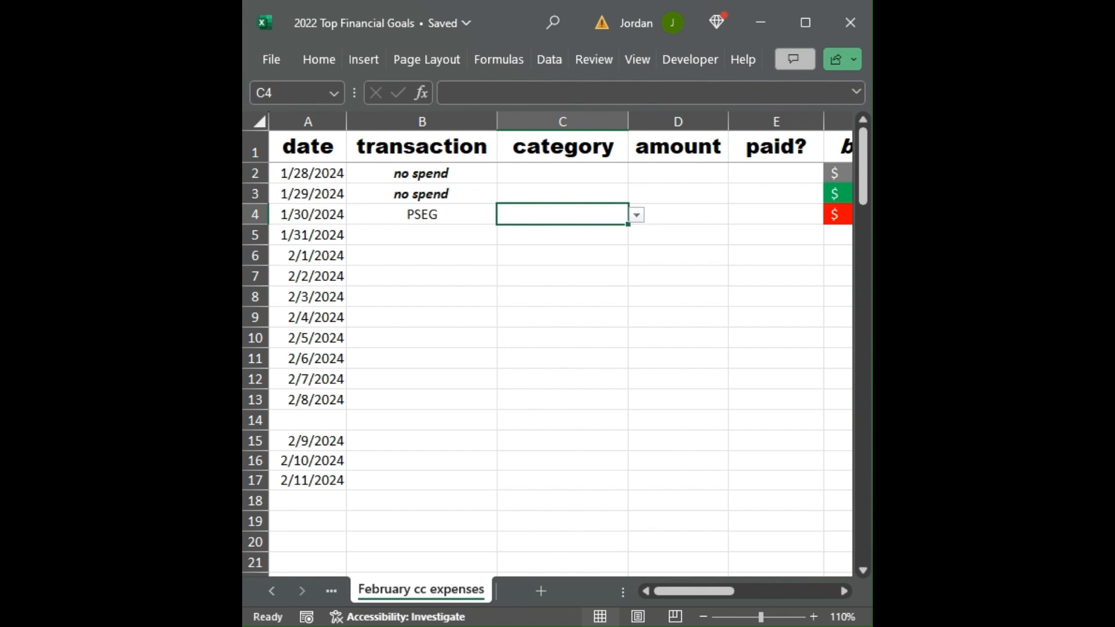
Complete the PSEG row with category NMB, amount 57.65 and paid status Yes.
{"action": "type", "text": "NMB"}
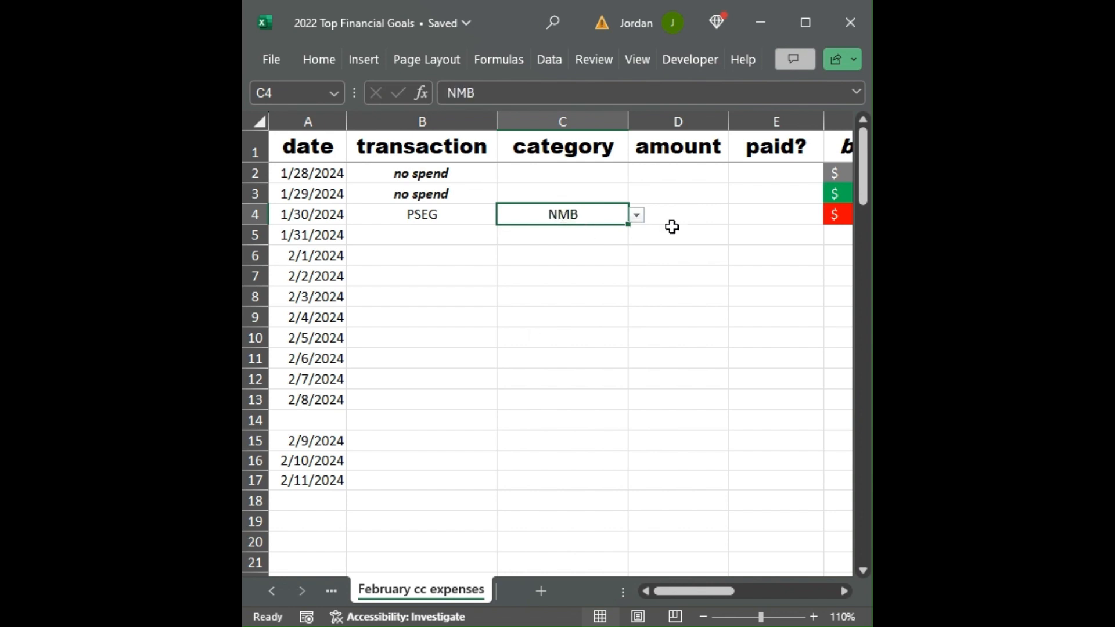
{"action": "left_click", "coordinate": [693, 219]}
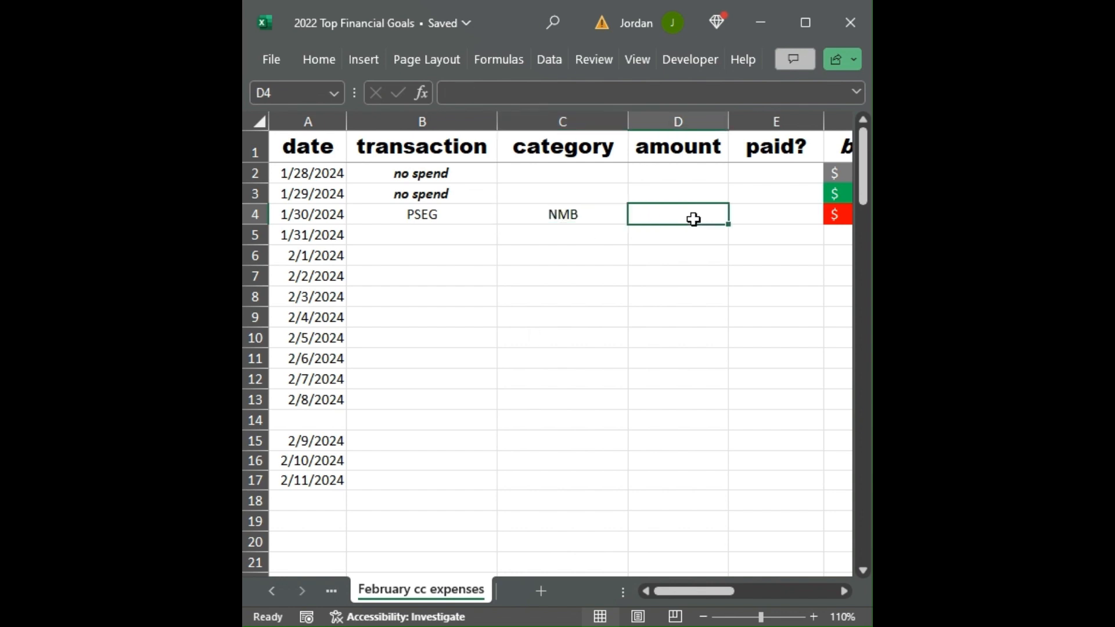
{"action": "type", "text": "57.9"}
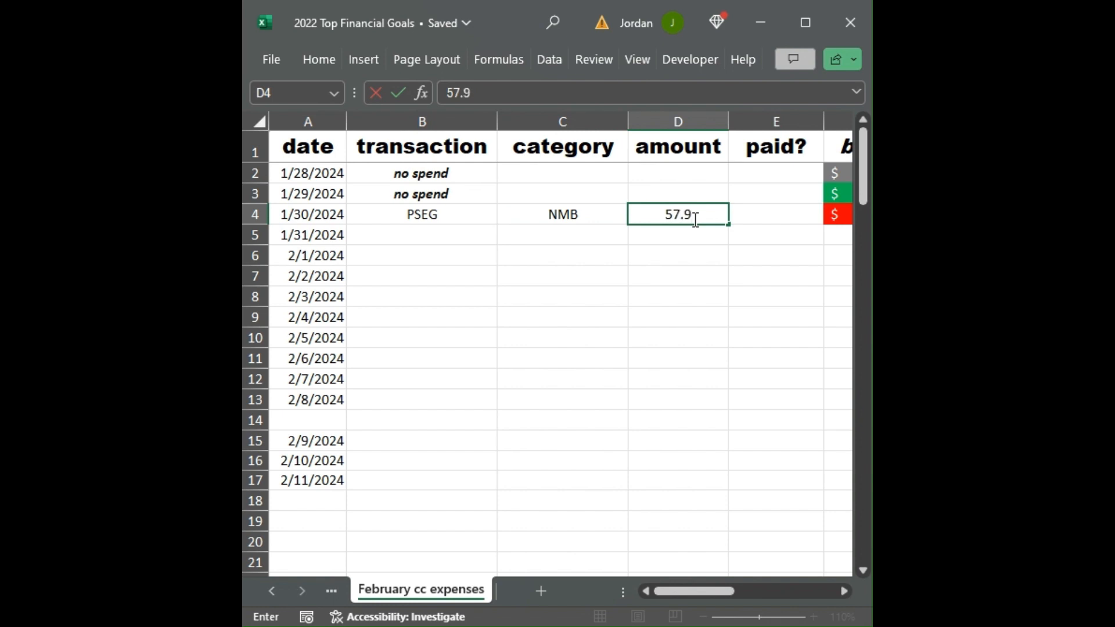
{"action": "key", "text": "BackSpace"}
{"action": "type", "text": "65"}
{"action": "key", "text": "Tab"}
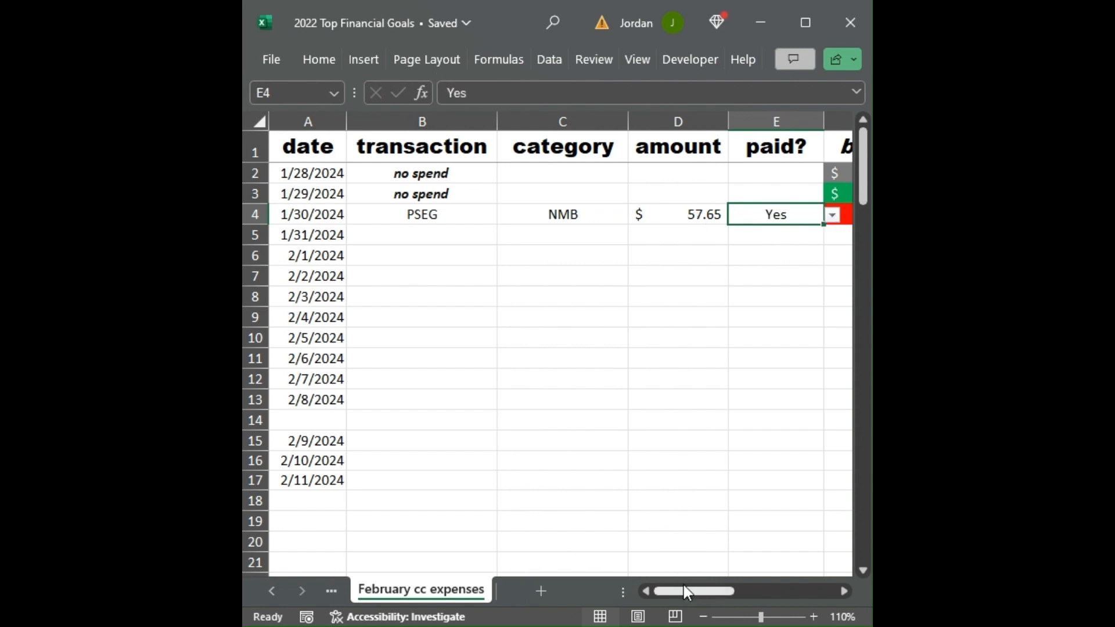
Check the charges and paid cells in the balance column.
{"action": "left_click_drag", "start_coordinate": [684, 591], "coordinate": [720, 588]}
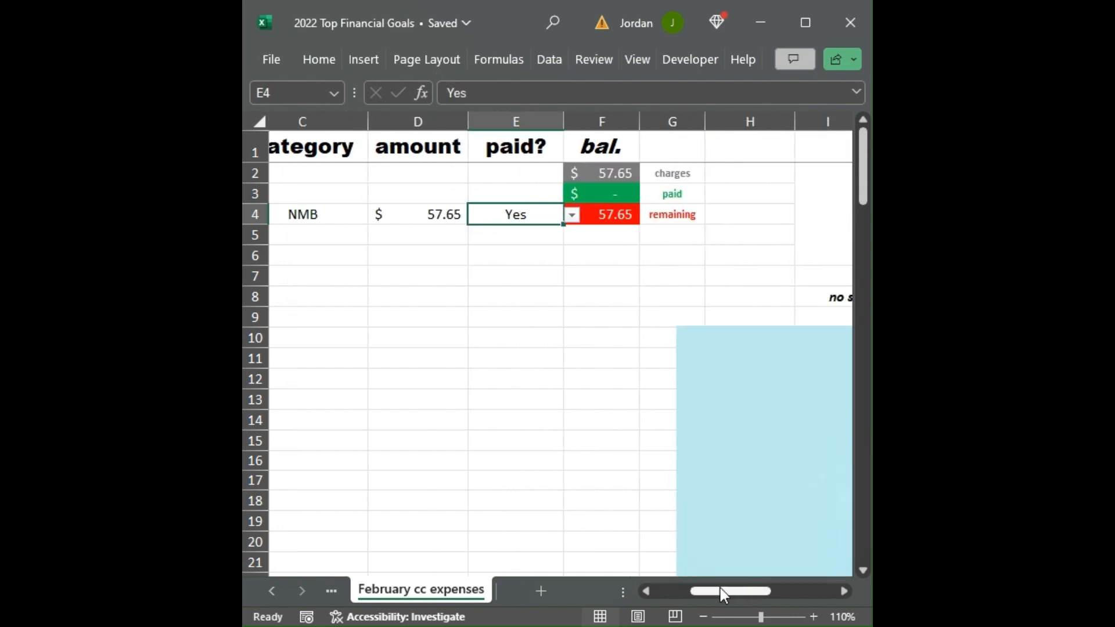
{"action": "left_click", "coordinate": [615, 175]}
{"action": "left_click", "coordinate": [616, 193]}
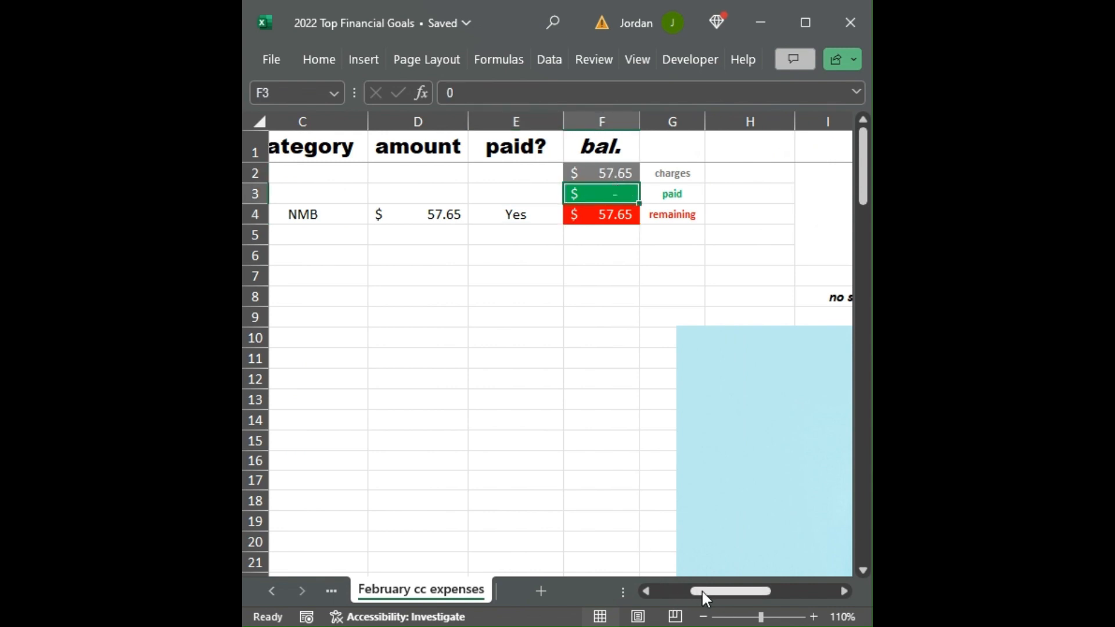
Enter "no spend" as the 1/31/2024 transaction and italicize it.
{"action": "left_click_drag", "start_coordinate": [702, 590], "coordinate": [642, 590]}
{"action": "left_click", "coordinate": [393, 241]}
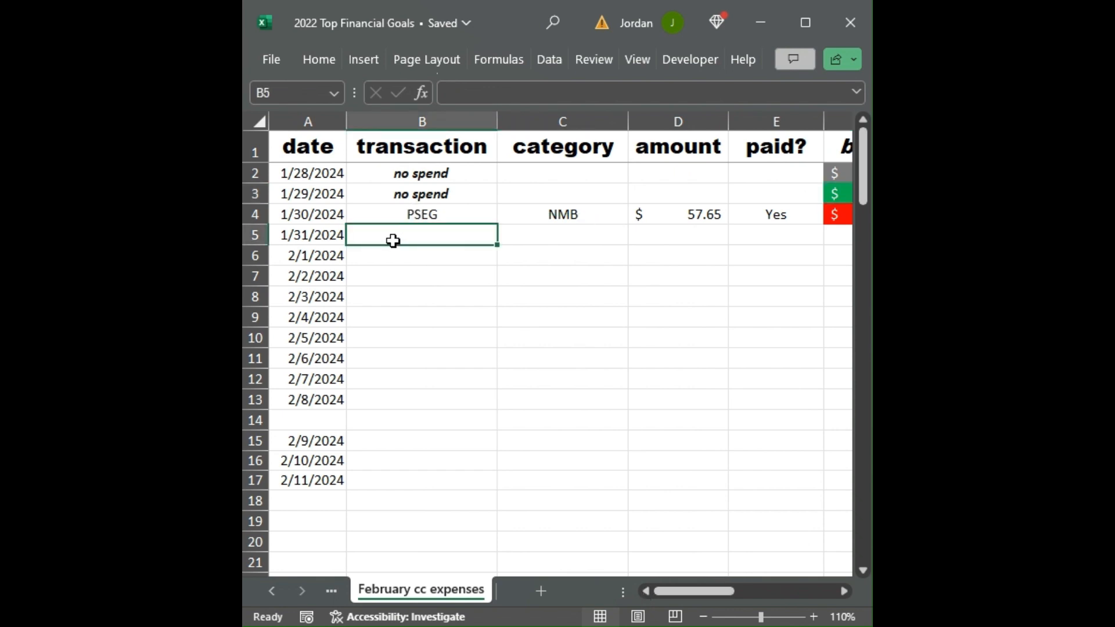
{"action": "type", "text": "no spend"}
{"action": "key", "text": "Tab"}
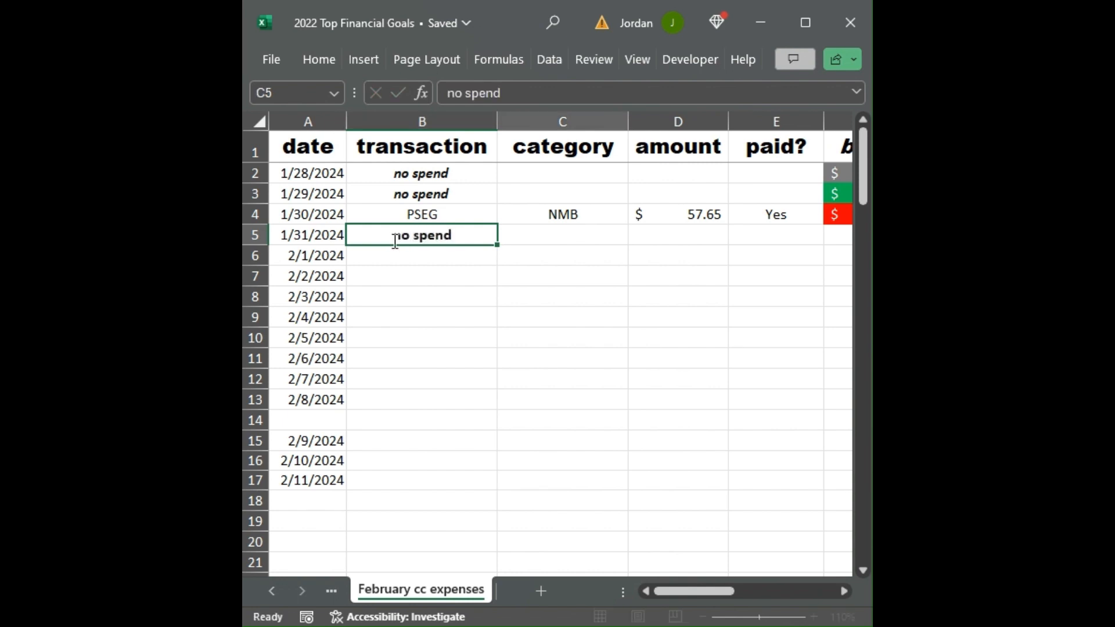
{"action": "left_click", "coordinate": [393, 240]}
{"action": "key", "text": "ctrl+i"}
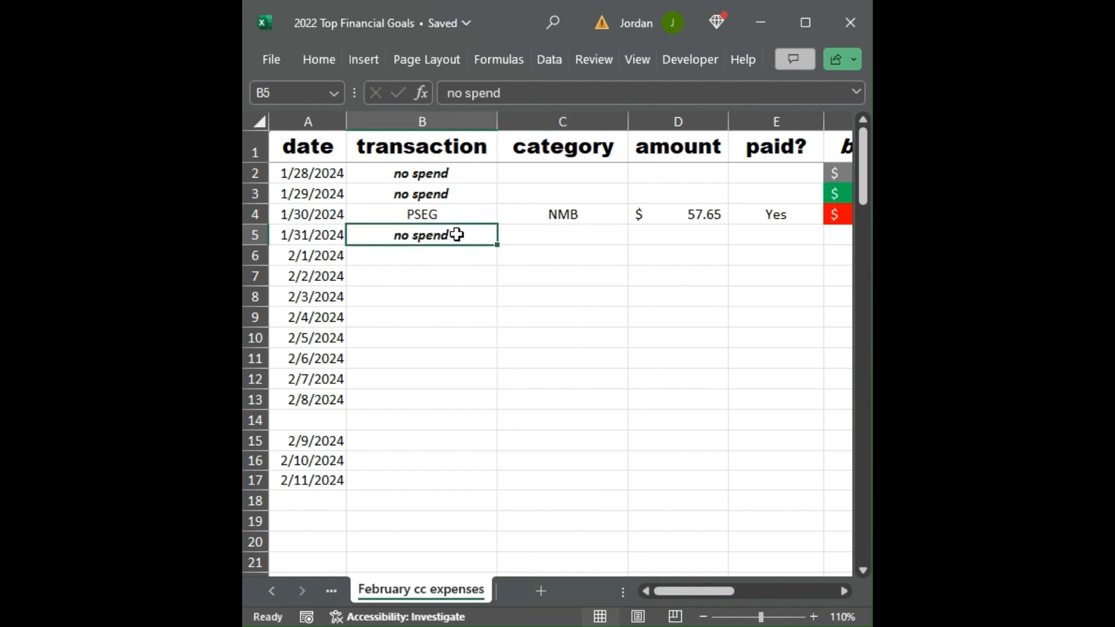
Enter "no spend" as the 2/1/2024 transaction and italicize it.
{"action": "left_click", "coordinate": [453, 256]}
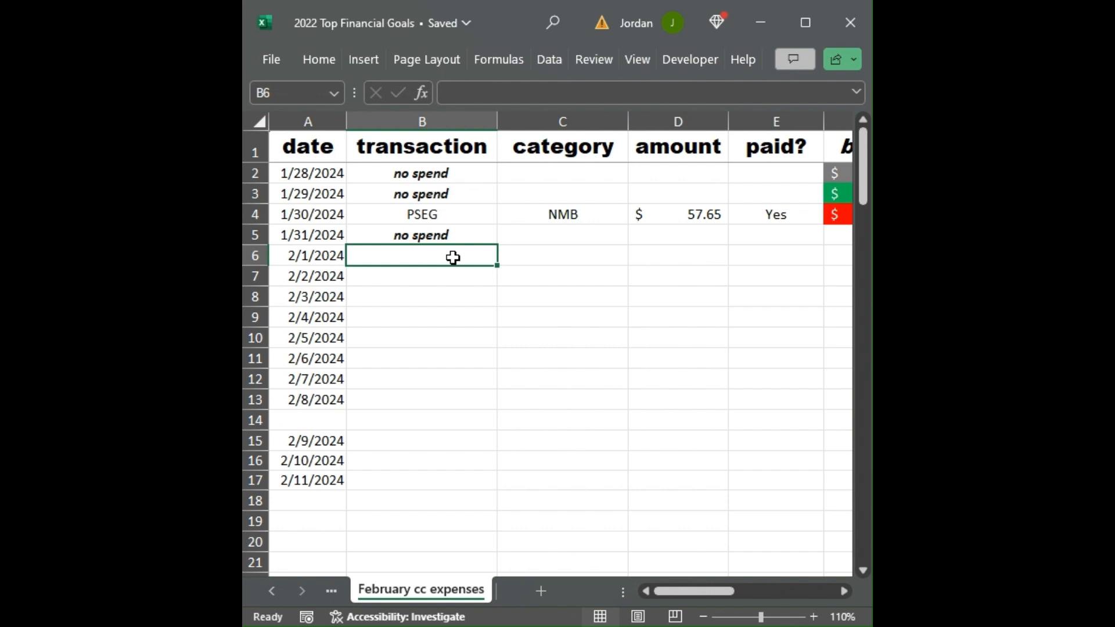
{"action": "type", "text": "no spend"}
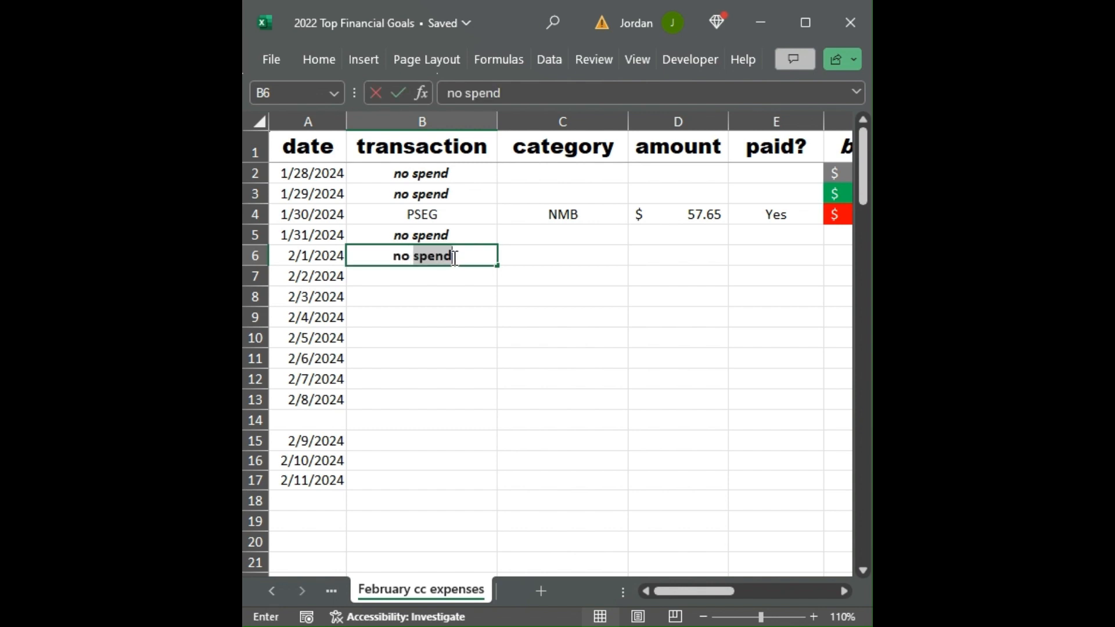
{"action": "key", "text": "Return"}
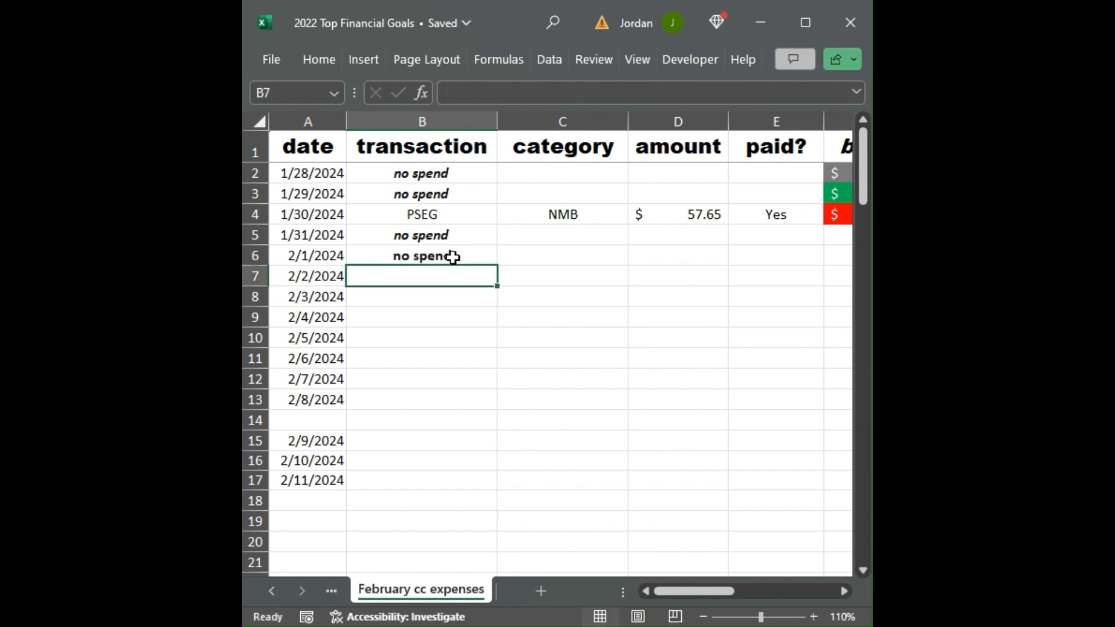
{"action": "left_click", "coordinate": [453, 257]}
{"action": "key", "text": "ctrl+i"}
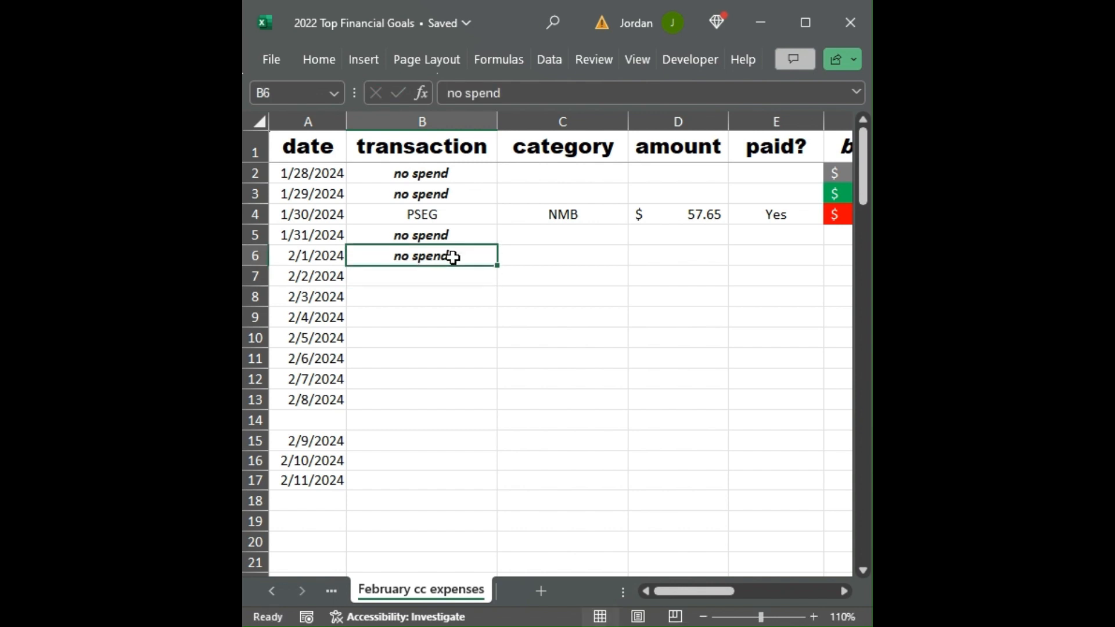
Enter Lyft in plain, non-italic text as the transaction for 2/2/2024.
{"action": "left_click", "coordinate": [418, 274]}
{"action": "type", "text": "Lyft"}
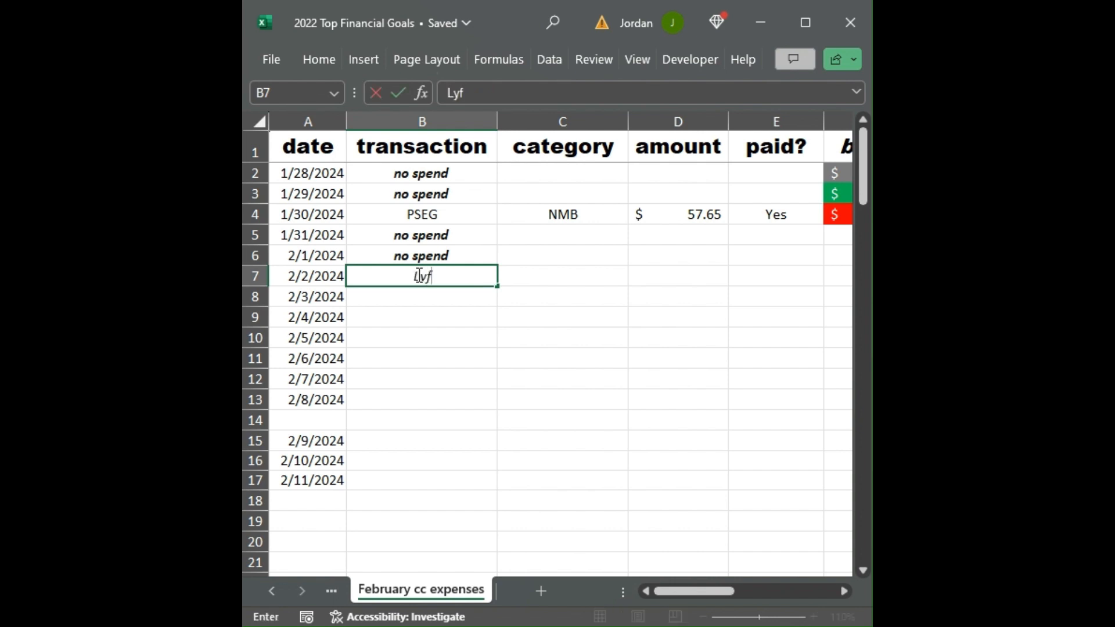
{"action": "key", "text": "BackSpace"}
{"action": "key", "text": "BackSpace"}
{"action": "key", "text": "BackSpace"}
{"action": "key", "text": "BackSpace"}
{"action": "type", "text": "Lyft"}
{"action": "key", "text": "Tab"}
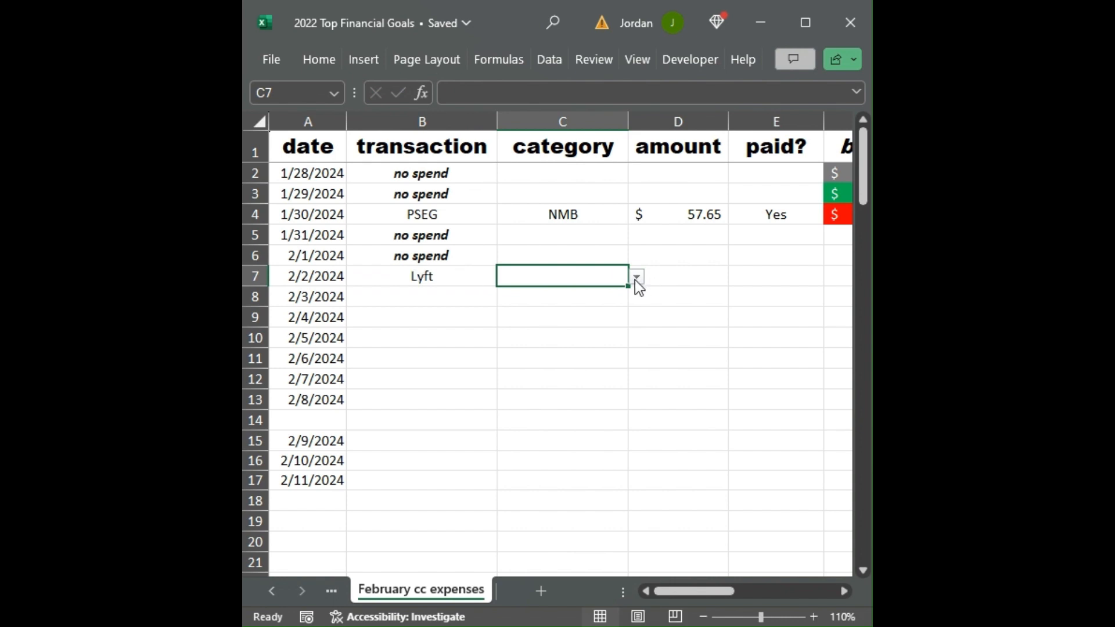
Complete the Lyft row with category Transportation, amount 152.02 and paid status No.
{"action": "type", "text": "t"}
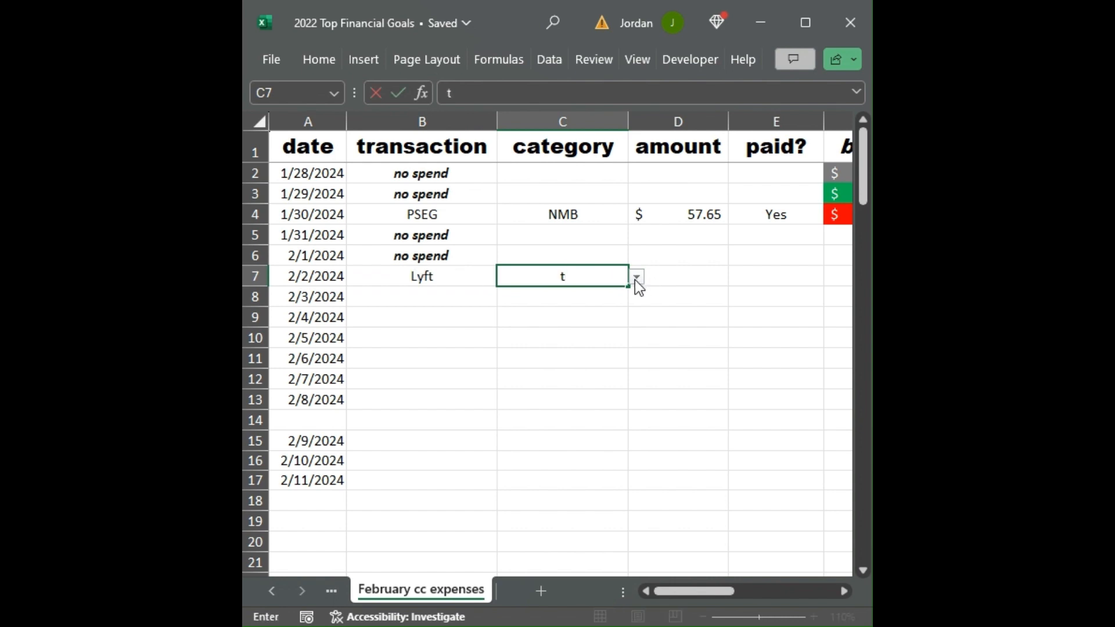
{"action": "left_click", "coordinate": [587, 297]}
{"action": "key", "text": "Tab"}
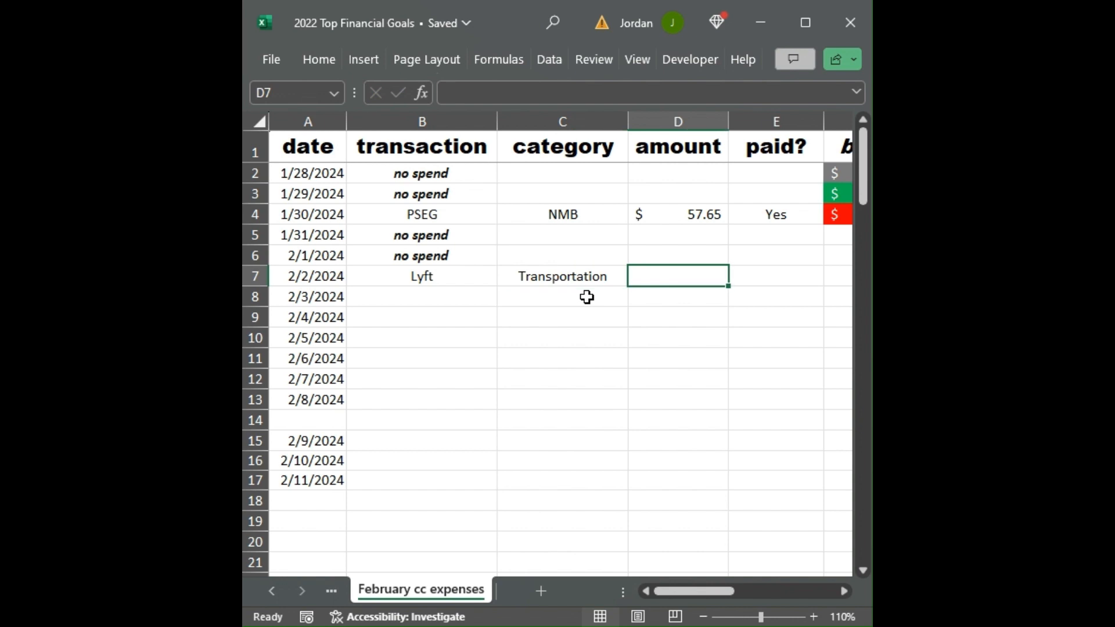
{"action": "type", "text": "152.02"}
{"action": "key", "text": "Tab"}
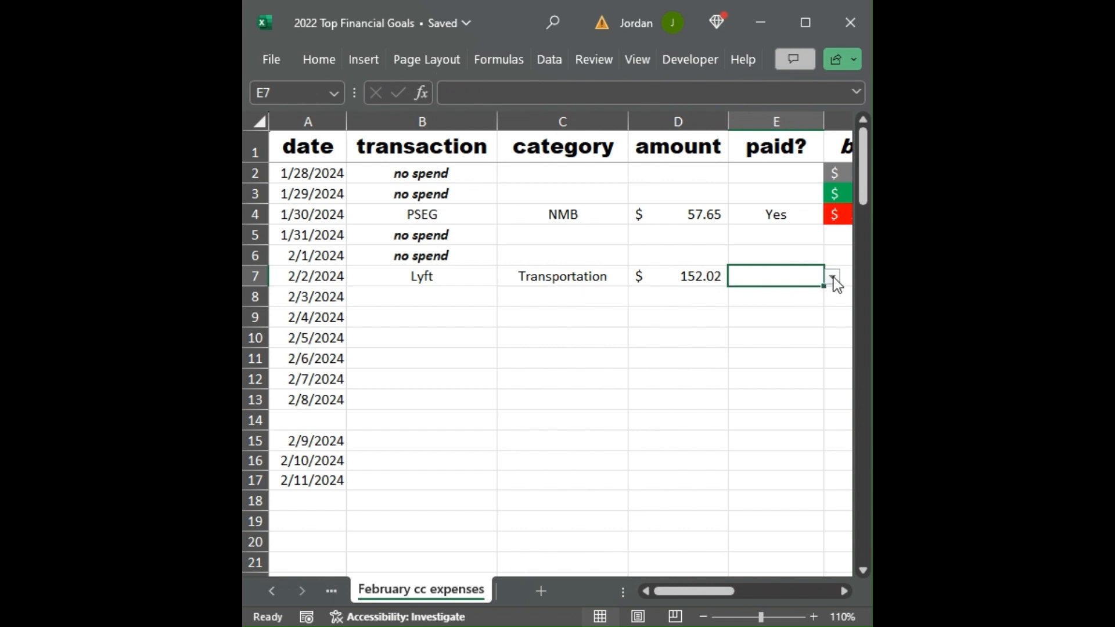
{"action": "left_click", "coordinate": [806, 308]}
Enter "no spend" as the 2/3/2024 transaction and make it bold.
{"action": "left_click", "coordinate": [401, 295]}
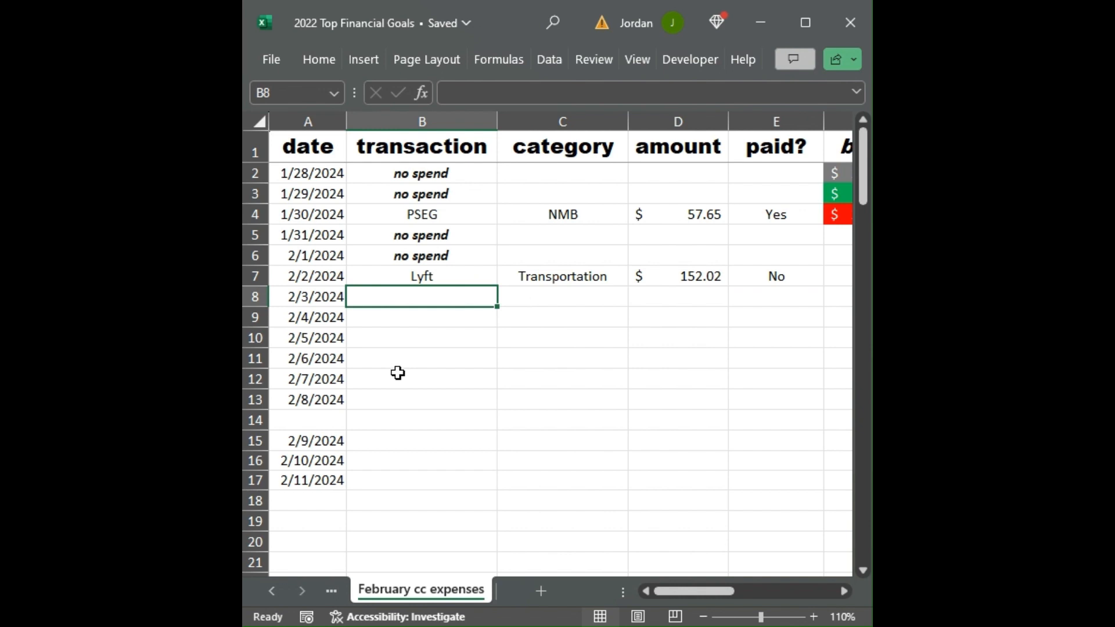
{"action": "type", "text": "no spend"}
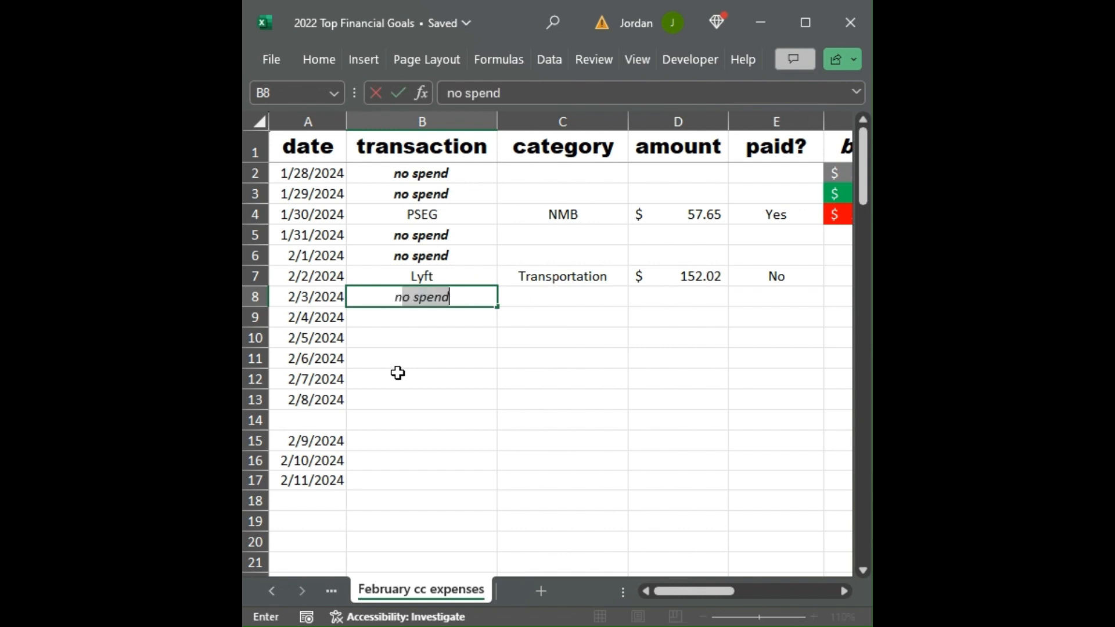
{"action": "key", "text": "Return"}
{"action": "left_click", "coordinate": [433, 297]}
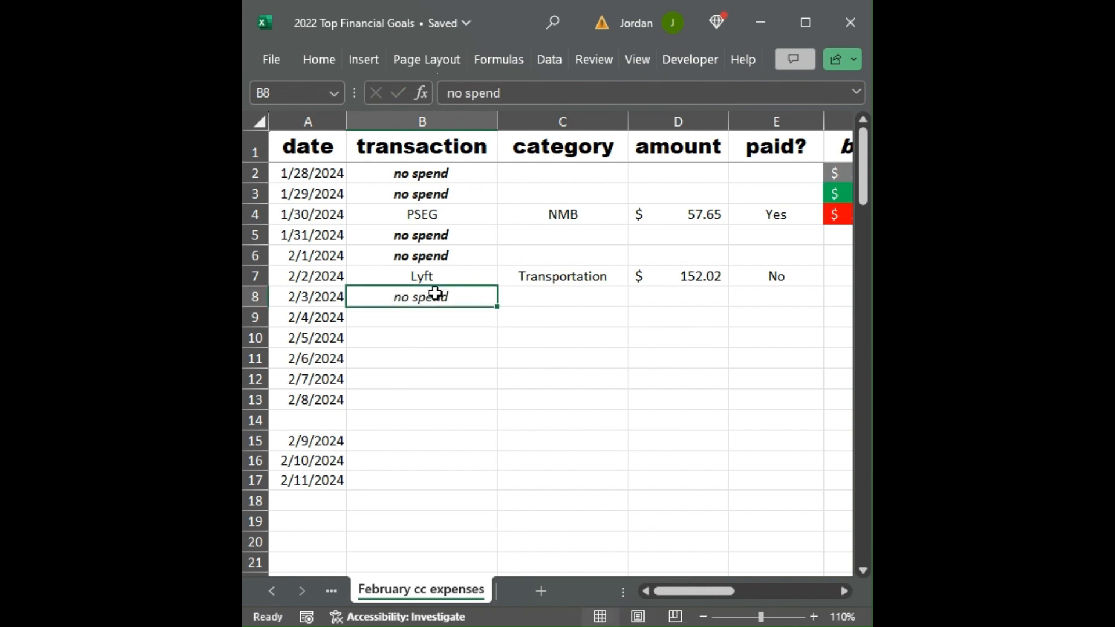
{"action": "key", "text": "ctrl+b"}
Enter "no spend" as the transaction for 2/4/2024.
{"action": "left_click", "coordinate": [431, 317]}
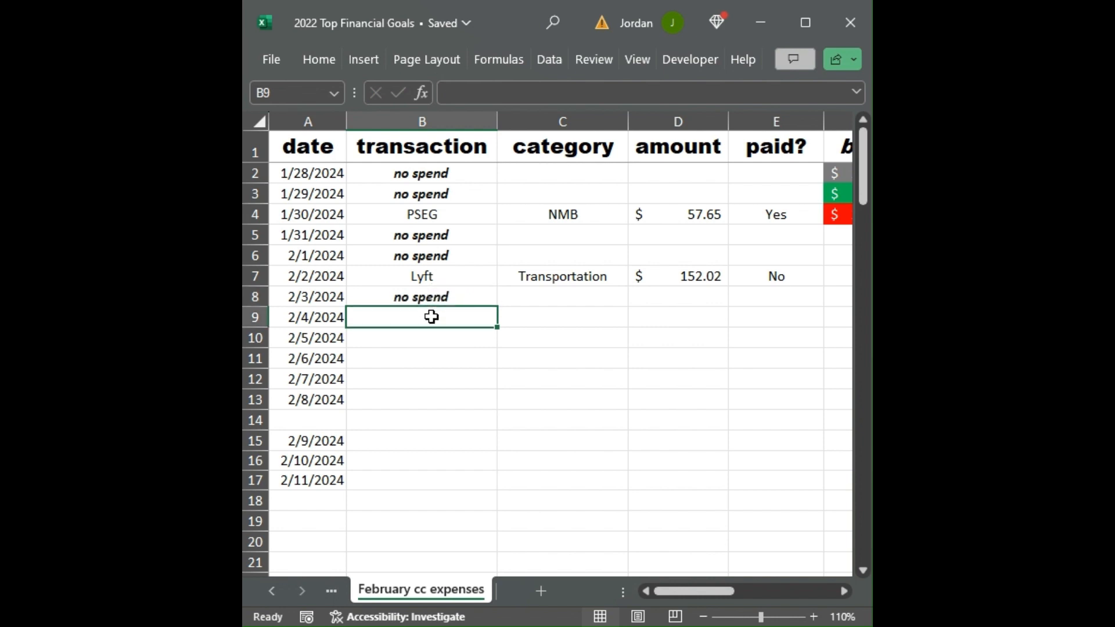
{"action": "type", "text": "no spend"}
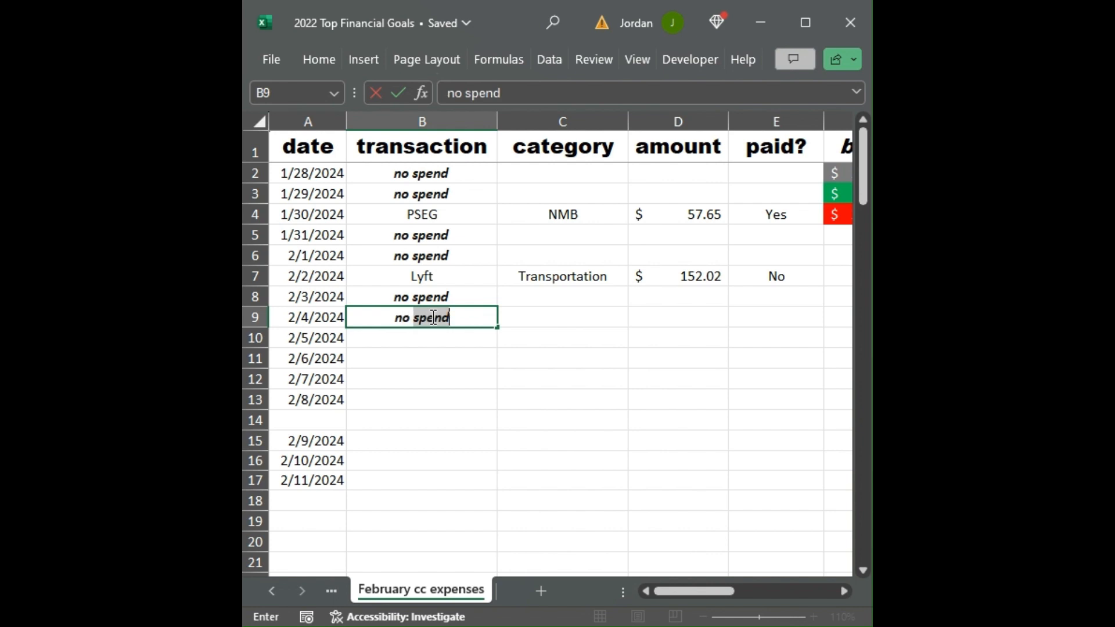
{"action": "key", "text": "Return"}
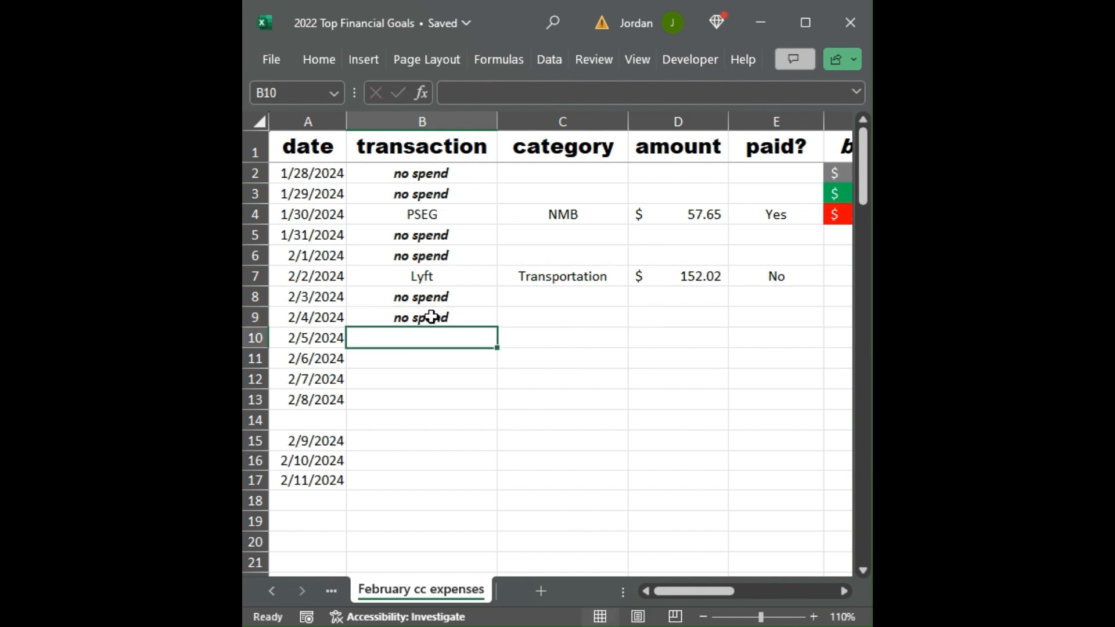
Enter Stop & Shop in plain, non-italic text as the transaction for 2/5/2024.
{"action": "type", "text": "Stop & sho"}
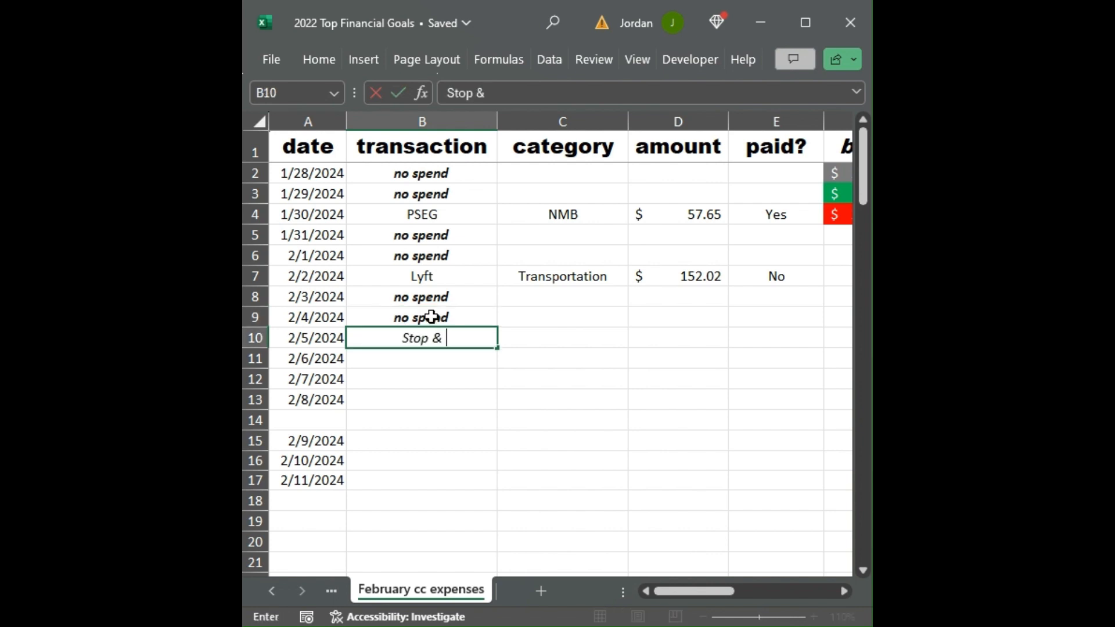
{"action": "key", "text": "BackSpace"}
{"action": "key", "text": "BackSpace"}
{"action": "key", "text": "BackSpace"}
{"action": "type", "text": "Shop"}
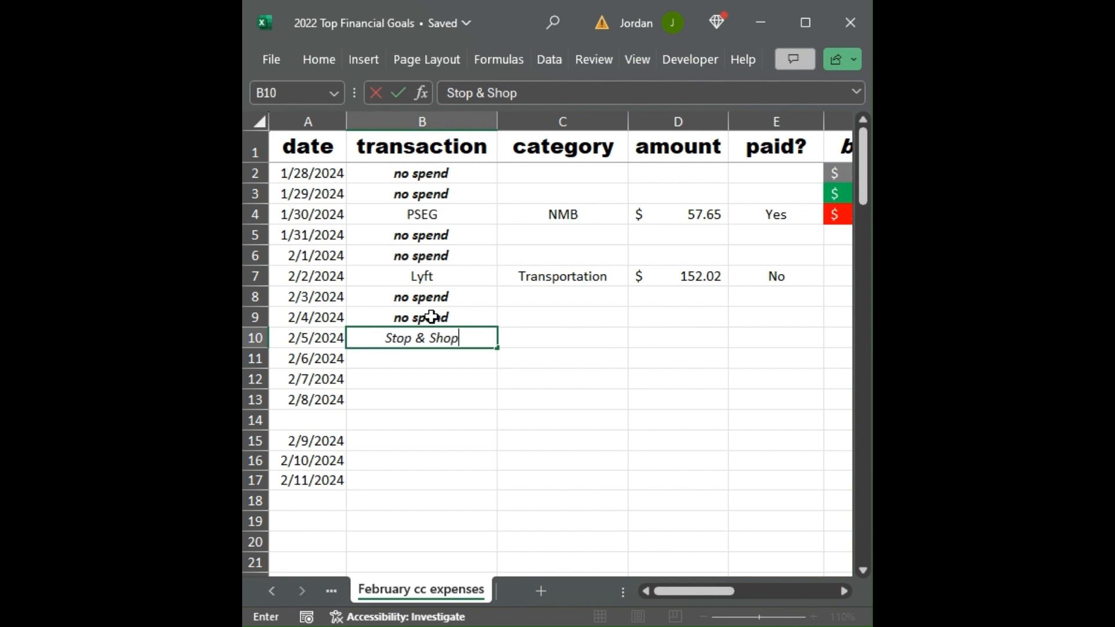
{"action": "key", "text": "Return"}
{"action": "key", "text": "Up"}
{"action": "key", "text": "ctrl+i"}
{"action": "key", "text": "Right"}
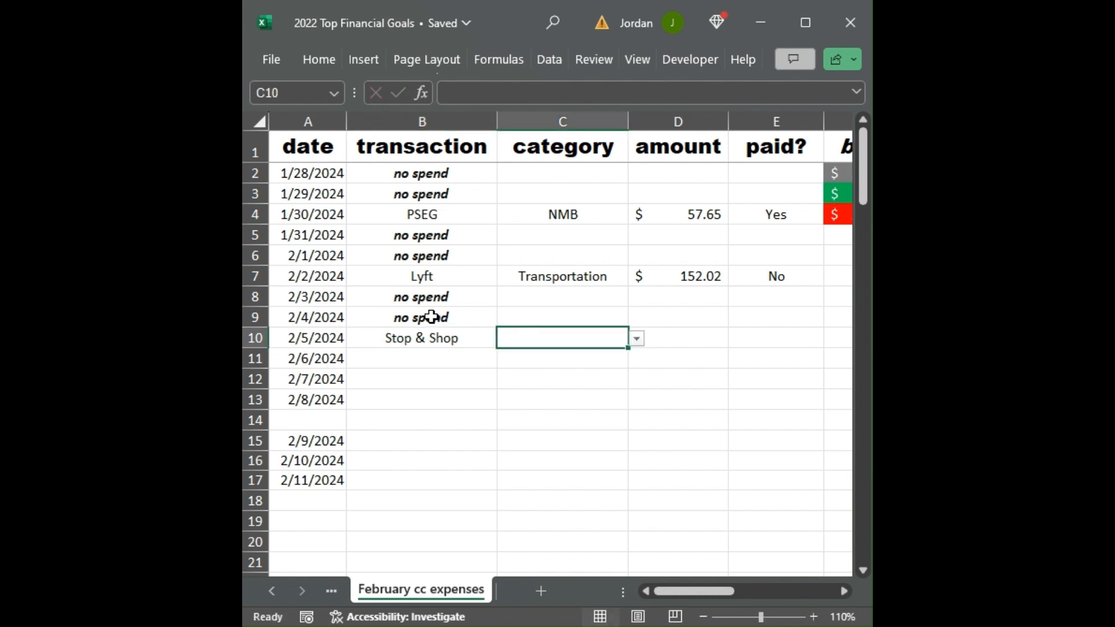
Give the Stop & Shop row the category Food and an amount of 33.20.
{"action": "type", "text": "Food"}
{"action": "key", "text": "Tab"}
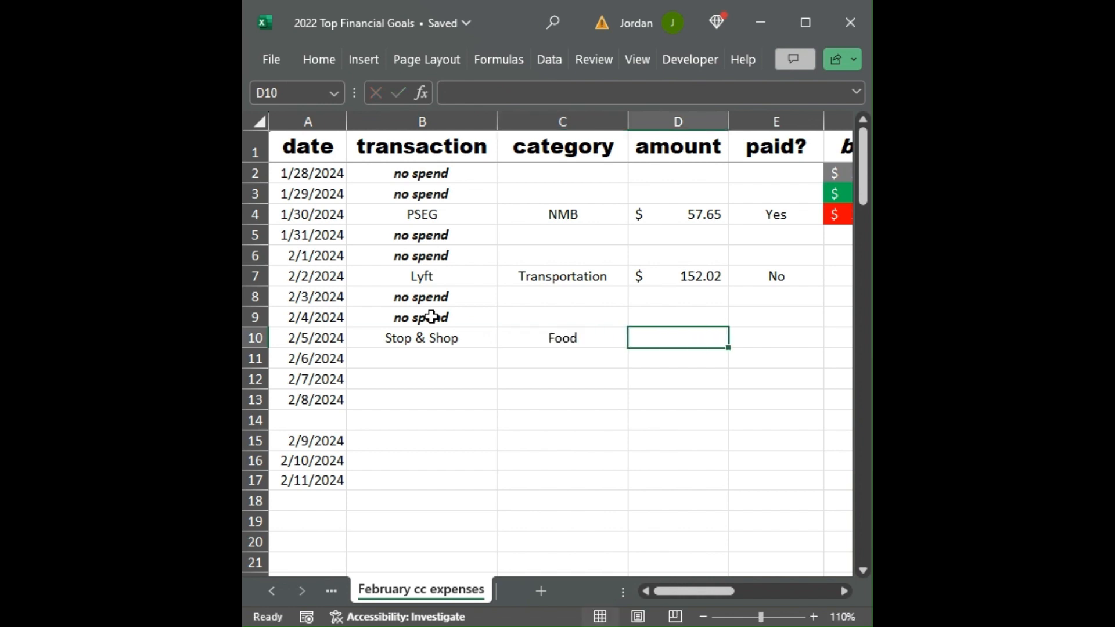
{"action": "type", "text": "33.20"}
{"action": "key", "text": "Tab"}
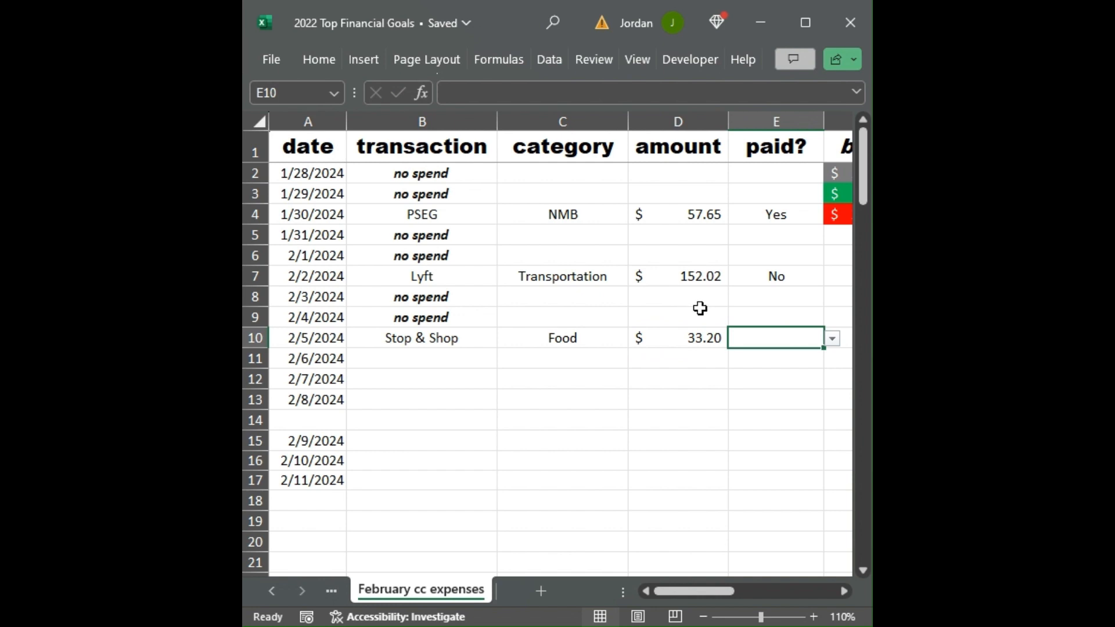
Enter an amount of 0 for the no-spend days 2/3/2024 and 2/4/2024.
{"action": "left_click", "coordinate": [700, 301]}
{"action": "type", "text": "0"}
{"action": "key", "text": "Down"}
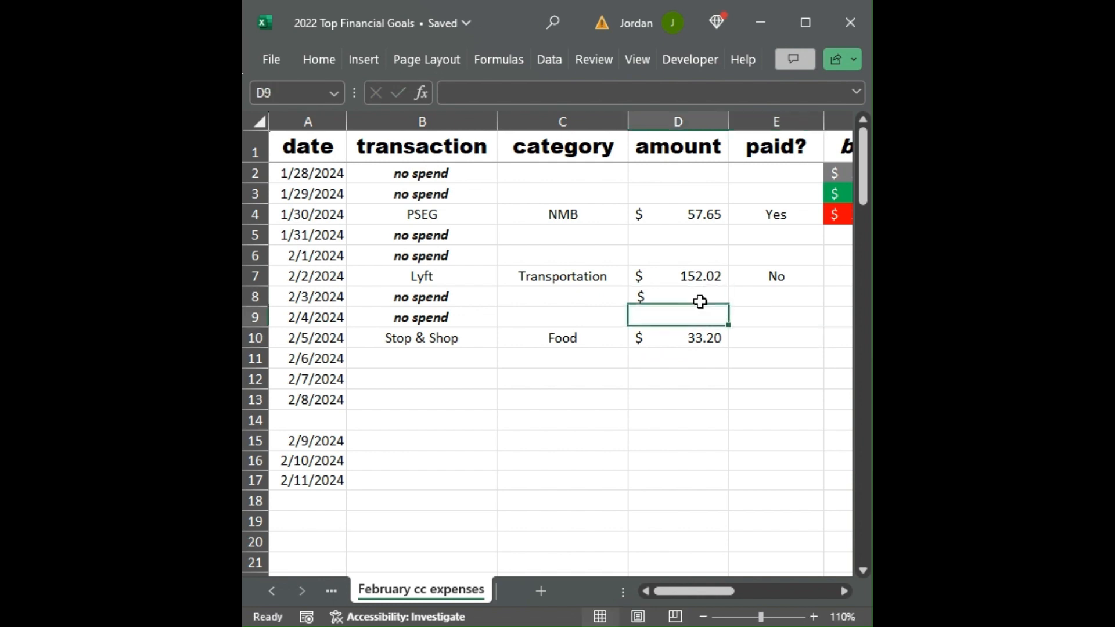
{"action": "type", "text": "0"}
{"action": "key", "text": "Up"}
Enter an amount of 0 for the no-spend days 2/1/2024 and 1/31/2024.
{"action": "key", "text": "Up"}
{"action": "key", "text": "Up"}
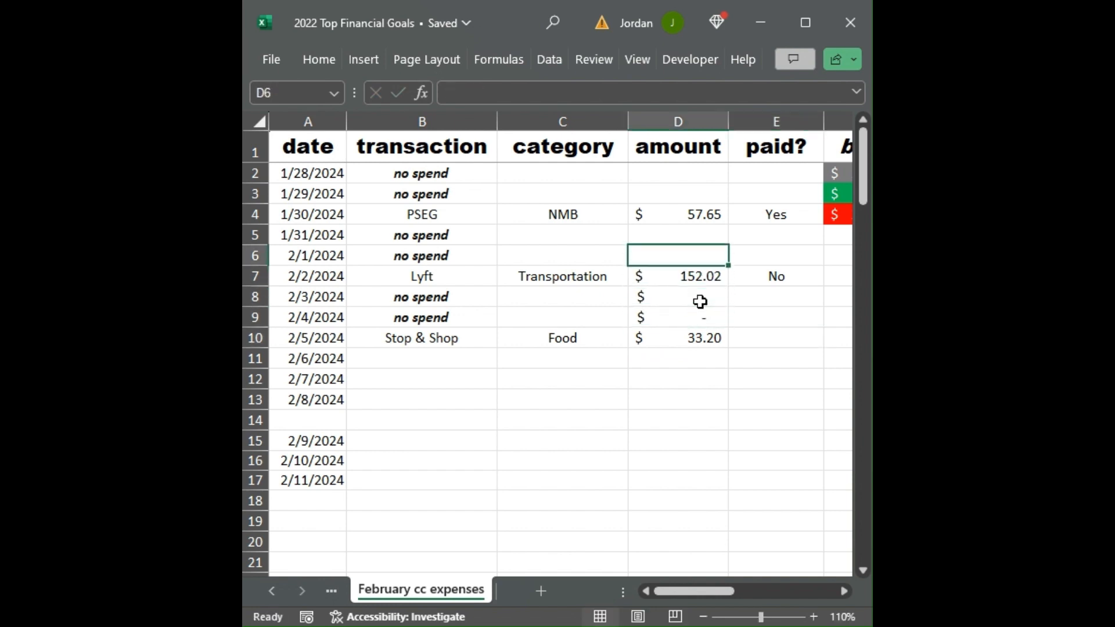
{"action": "type", "text": "0"}
{"action": "key", "text": "Up"}
{"action": "type", "text": "0"}
{"action": "key", "text": "Up"}
Enter an amount of 0 for the no-spend days 1/29/2024 and 1/28/2024.
{"action": "key", "text": "Up"}
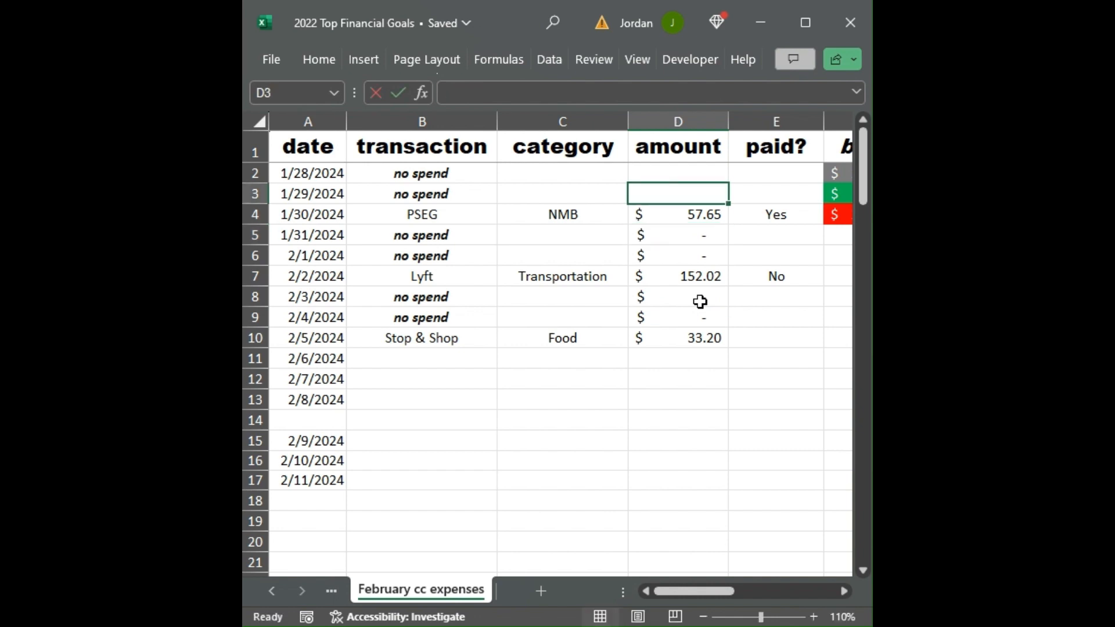
{"action": "type", "text": "0"}
{"action": "key", "text": "Up"}
{"action": "type", "text": "0"}
{"action": "key", "text": "Down"}
{"action": "key", "text": "Down"}
{"action": "key", "text": "Down"}
{"action": "key", "text": "Down"}
{"action": "key", "text": "Down"}
{"action": "key", "text": "Down"}
{"action": "key", "text": "Down"}
{"action": "key", "text": "Down"}
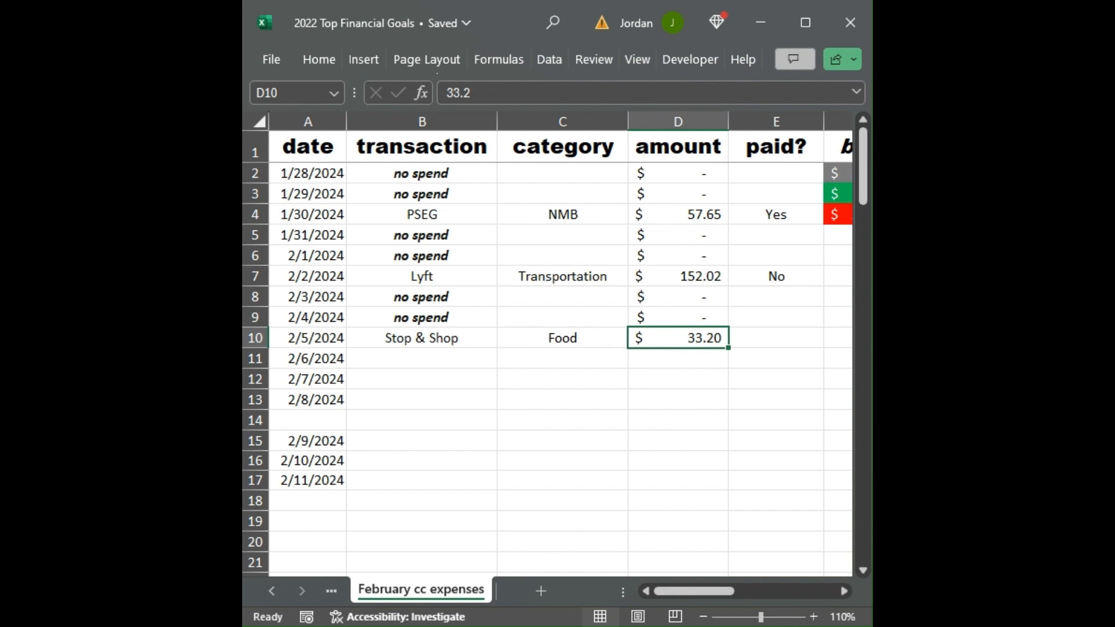
Enter Geico in plain, non-italic text as the transaction for 2/6/2024.
{"action": "key", "text": "alt+Tab"}
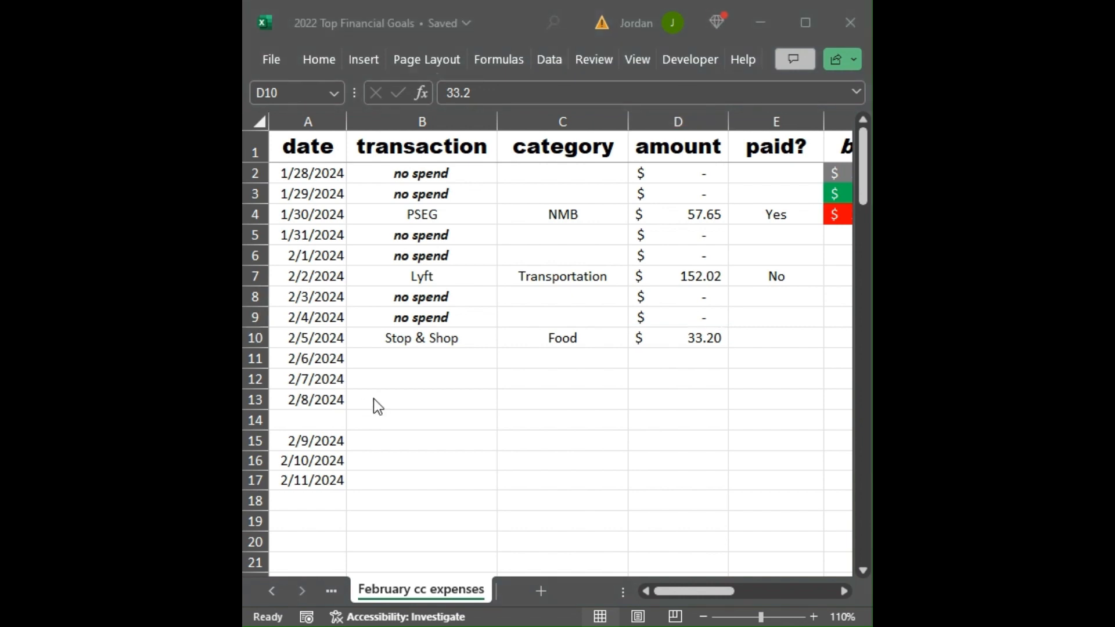
{"action": "left_click", "coordinate": [384, 361]}
{"action": "left_click", "coordinate": [384, 360]}
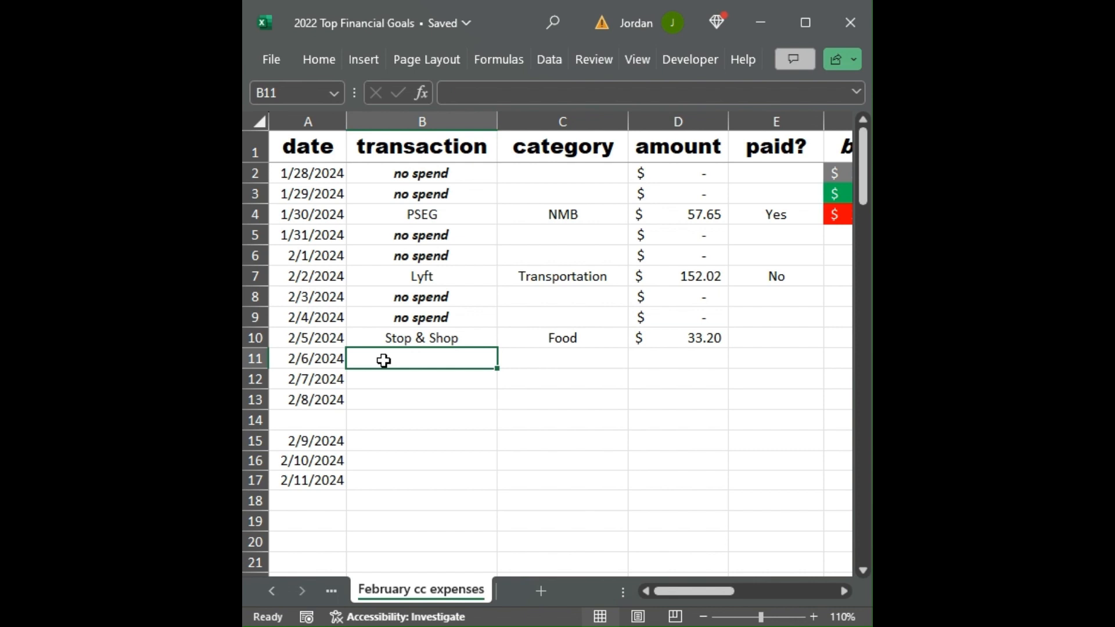
{"action": "type", "text": "Geioc"}
{"action": "key", "text": "Return"}
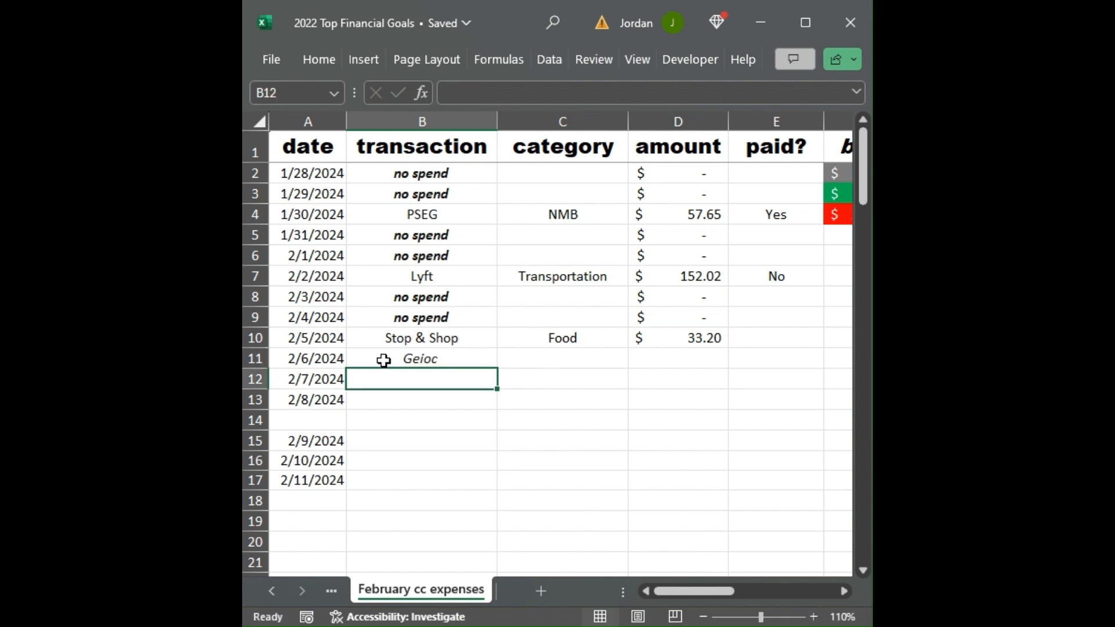
{"action": "left_click", "coordinate": [384, 361]}
{"action": "type", "text": "Geico"}
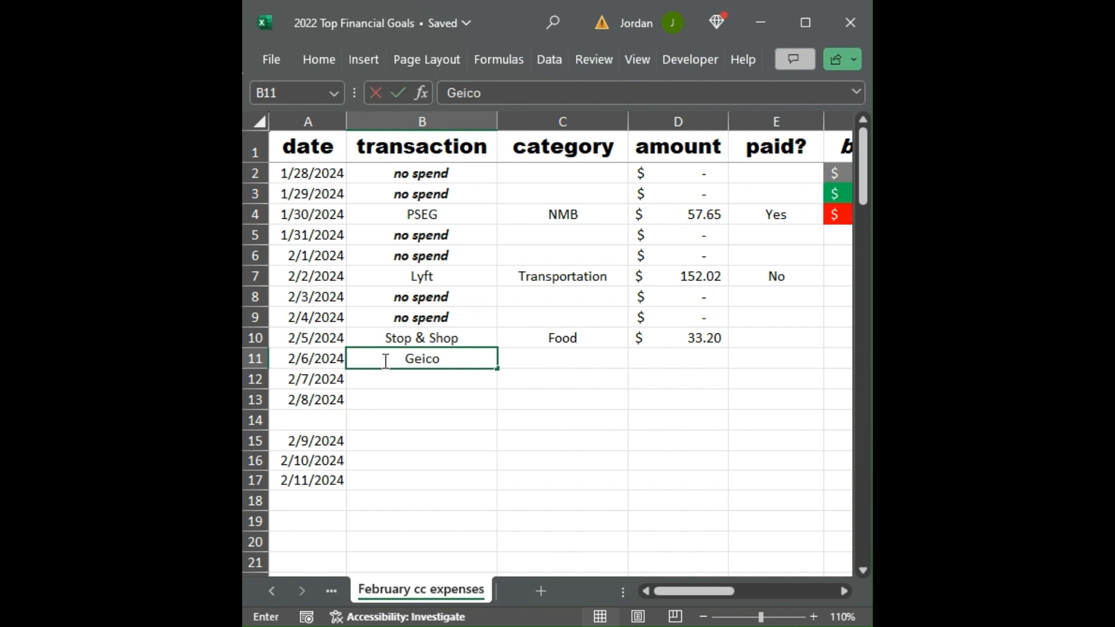
{"action": "key", "text": "Tab"}
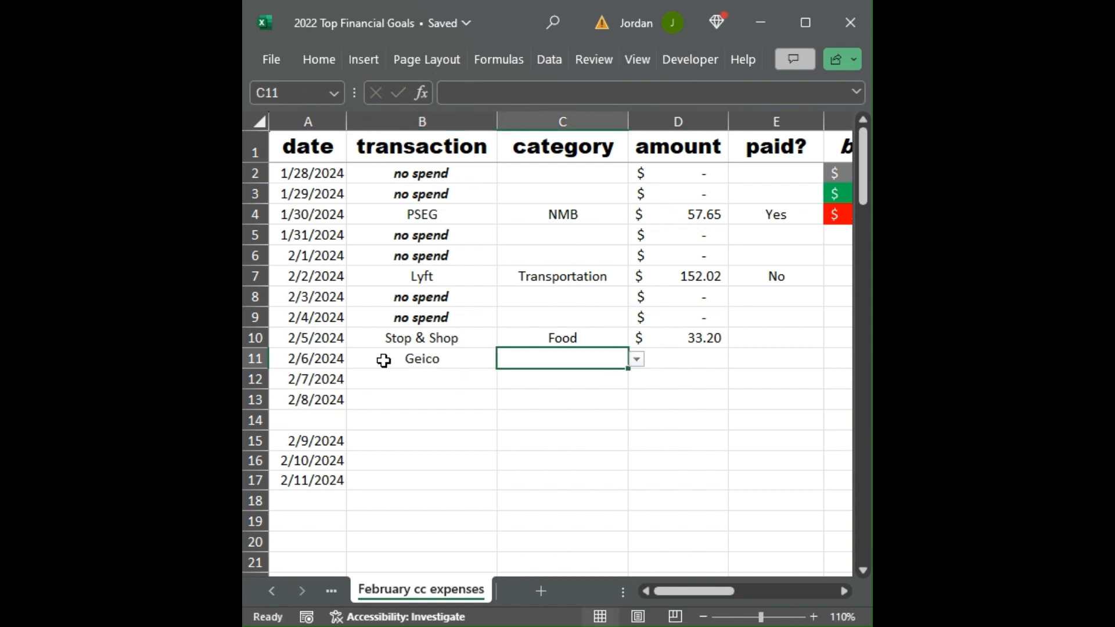
Complete the Geico row with category NMB, amount 82.64 and paid status Yes.
{"action": "type", "text": "n"}
{"action": "key", "text": "Tab"}
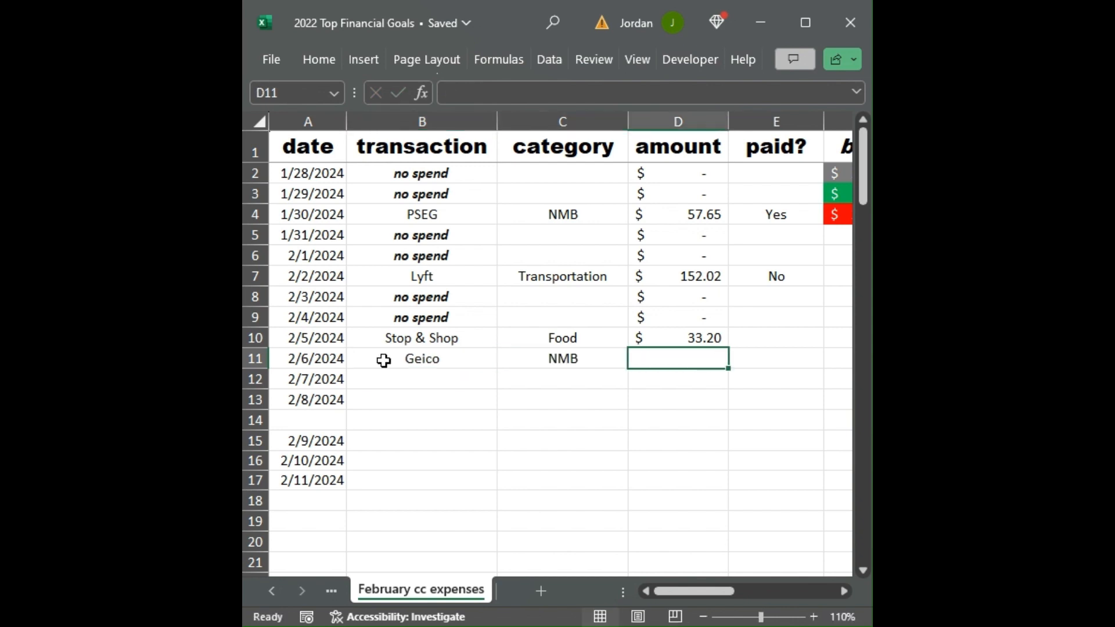
{"action": "type", "text": "82.64"}
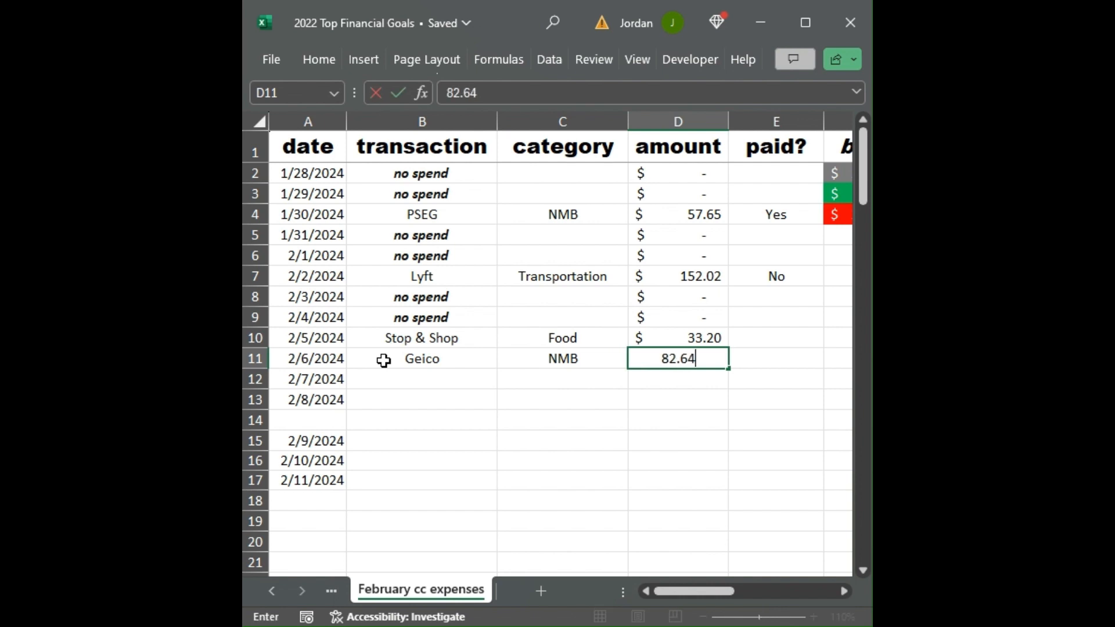
{"action": "key", "text": "Tab"}
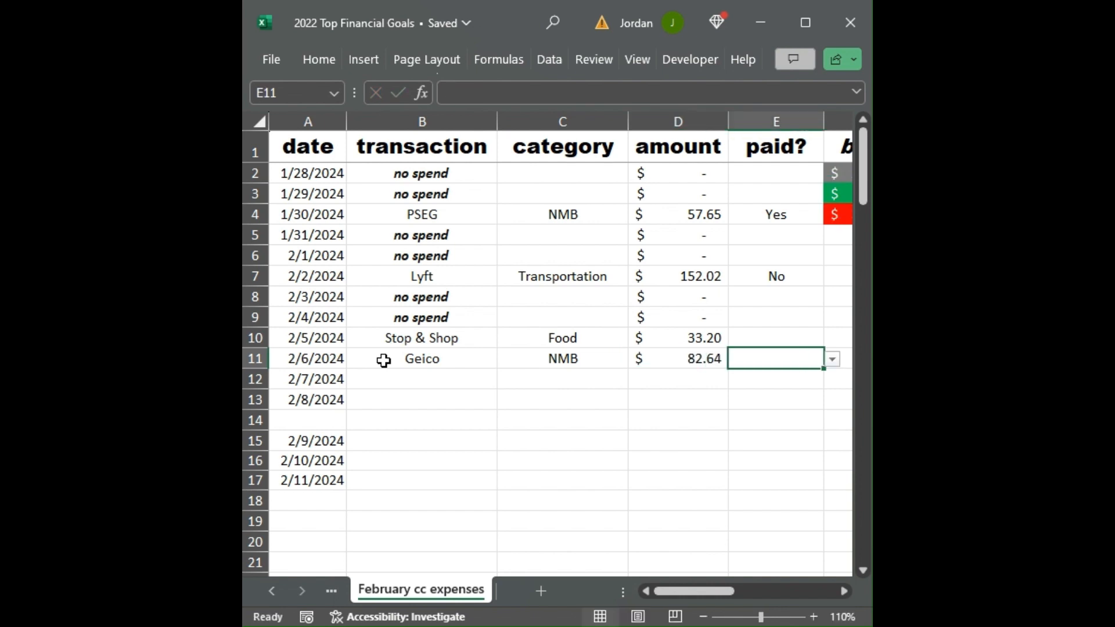
{"action": "key", "text": "Down"}
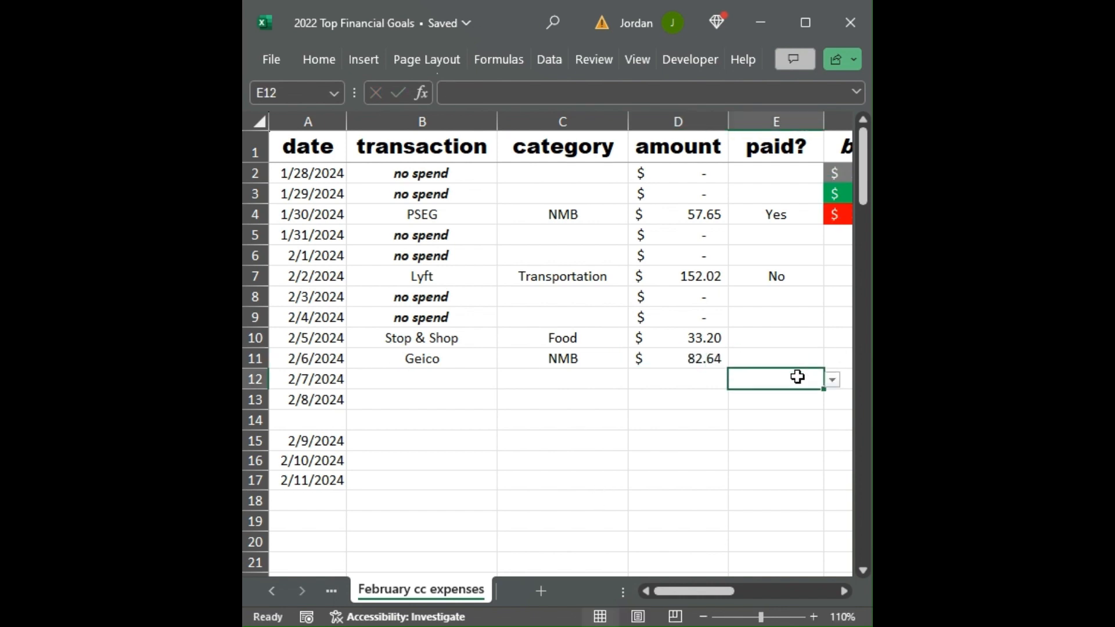
{"action": "left_click", "coordinate": [800, 358]}
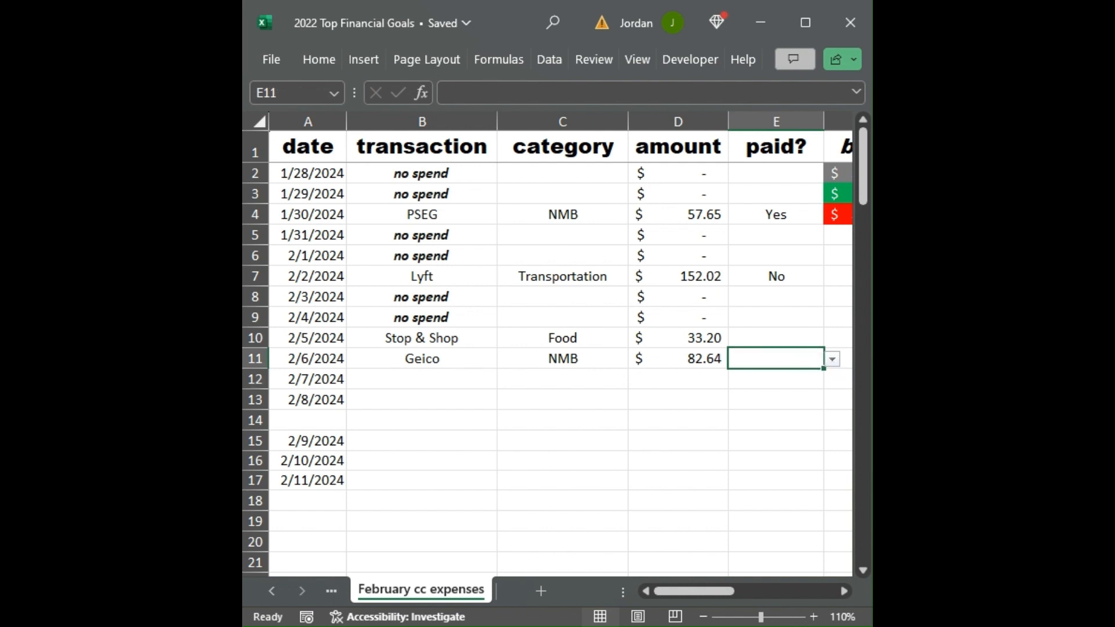
{"action": "left_click", "coordinate": [832, 361]}
{"action": "left_click", "coordinate": [792, 381]}
Enter YouTube as the transaction for 2/7/2024 and remove its bold and italic formatting.
{"action": "left_click", "coordinate": [395, 385]}
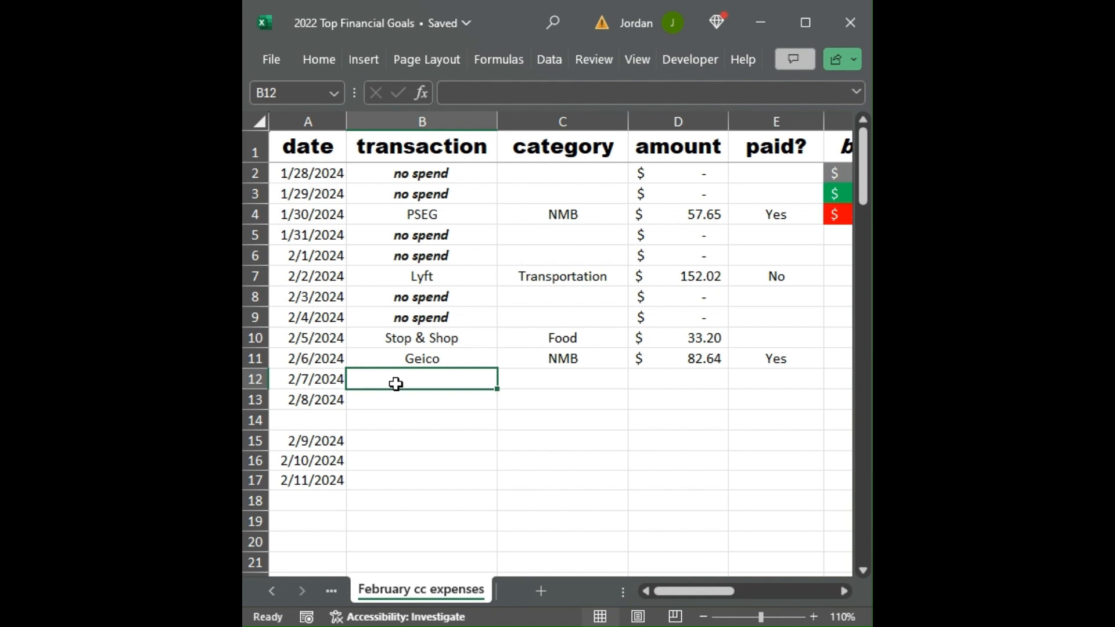
{"action": "type", "text": "YouTube"}
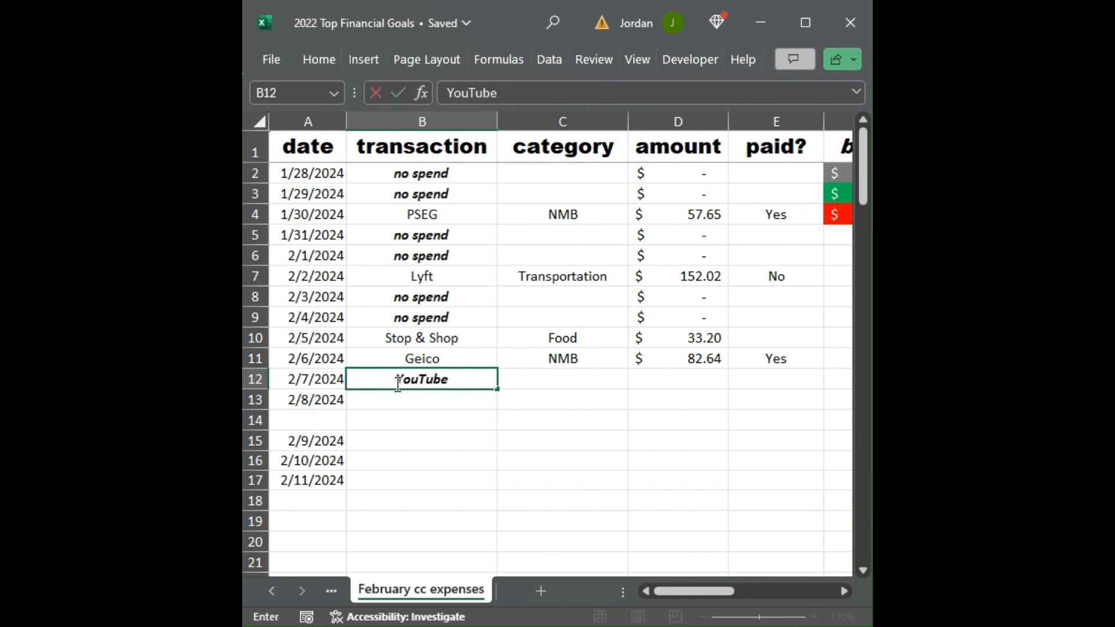
{"action": "key", "text": "Return"}
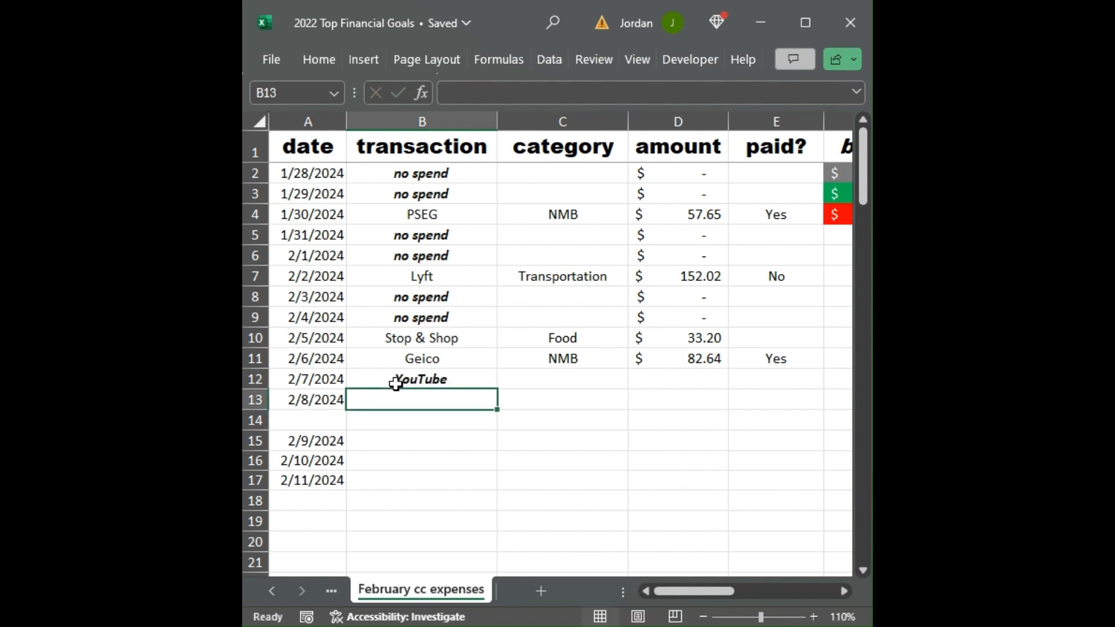
{"action": "left_click", "coordinate": [395, 384]}
{"action": "key", "text": "ctrl+b"}
{"action": "key", "text": "ctrl+i"}
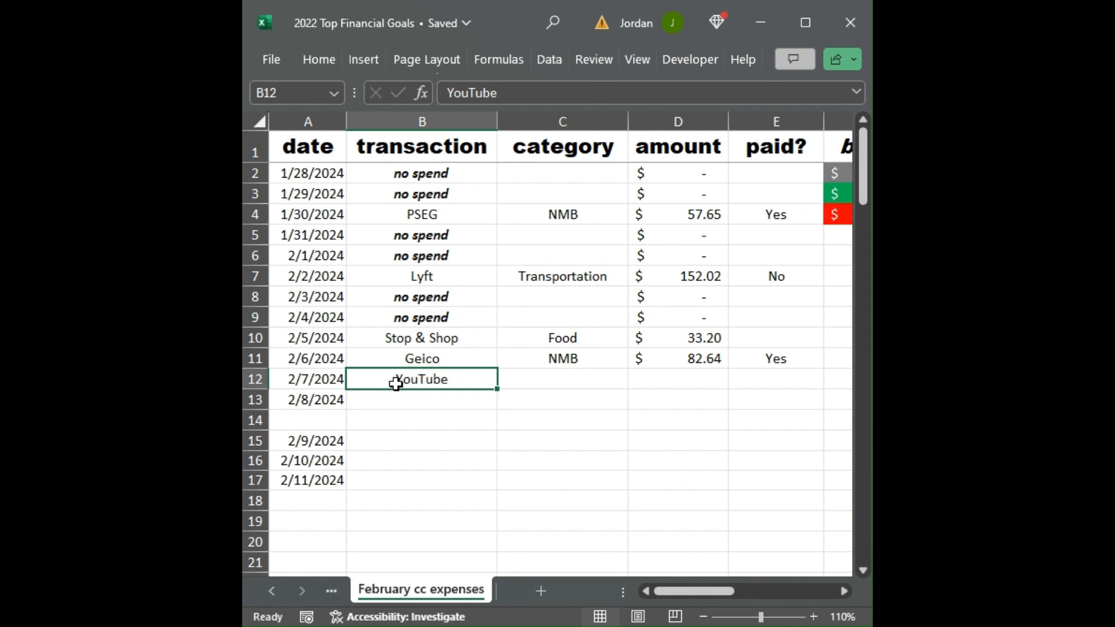
Complete the YouTube row with category Miscellaneous, amount 0.99 and paid status Cash Rewards.
{"action": "key", "text": "Tab"}
{"action": "type", "text": "m"}
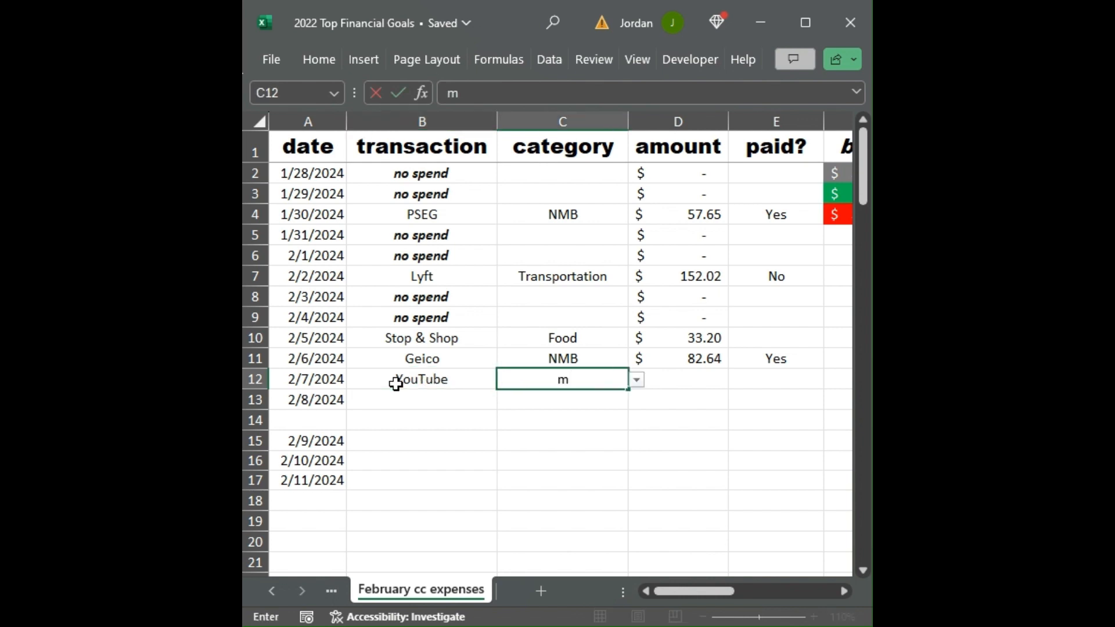
{"action": "key", "text": "Tab"}
{"action": "type", "text": "0"}
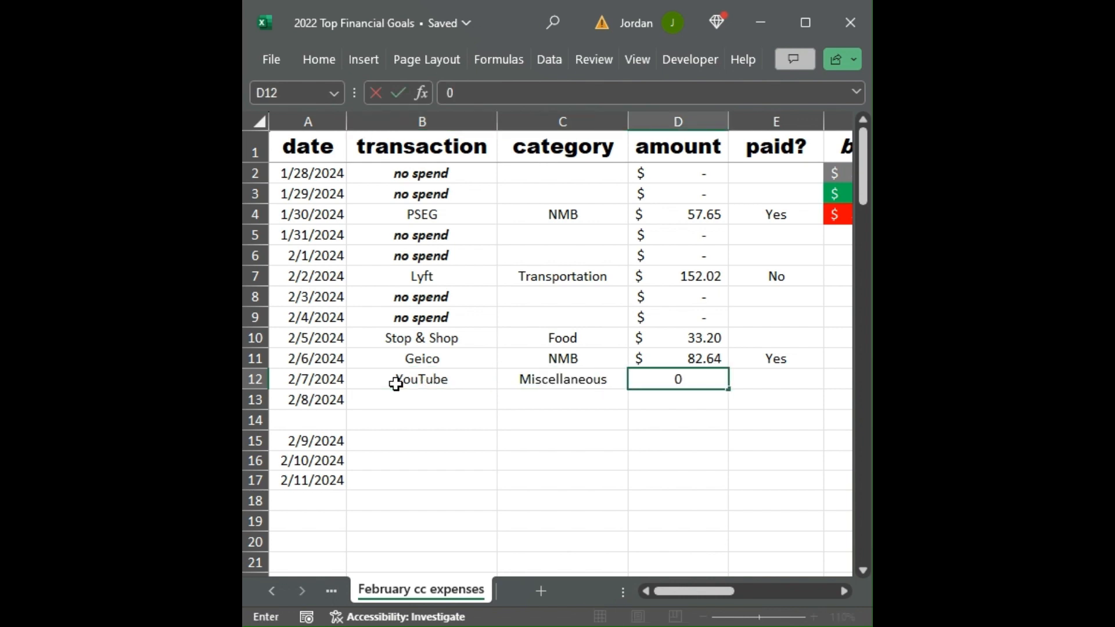
{"action": "type", "text": ".99"}
{"action": "key", "text": "Tab"}
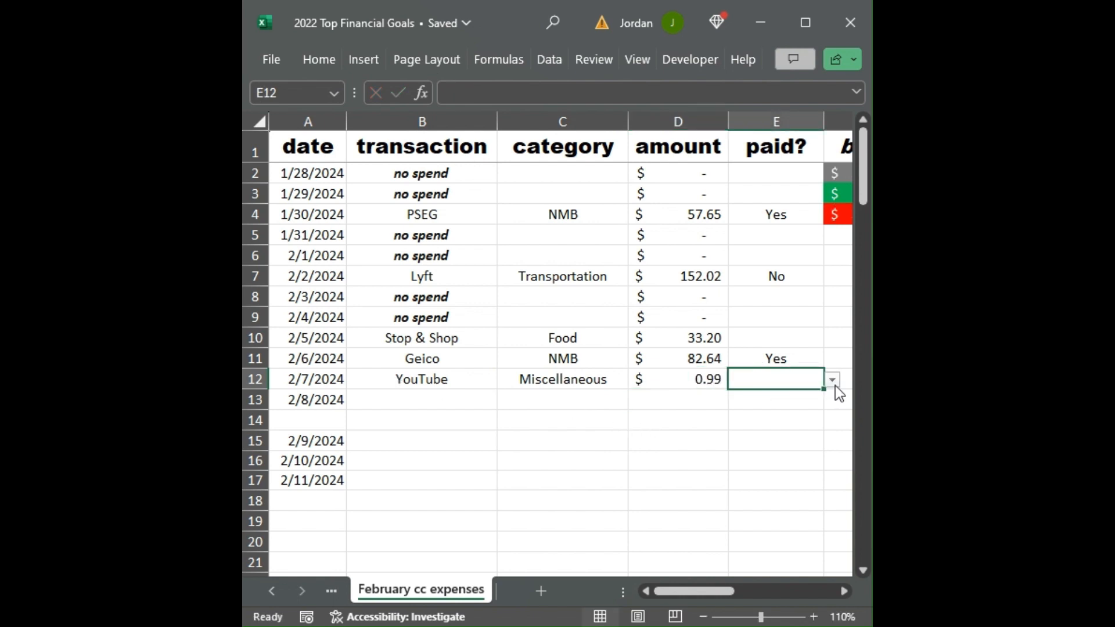
{"action": "type", "text": "Cash Rewards"}
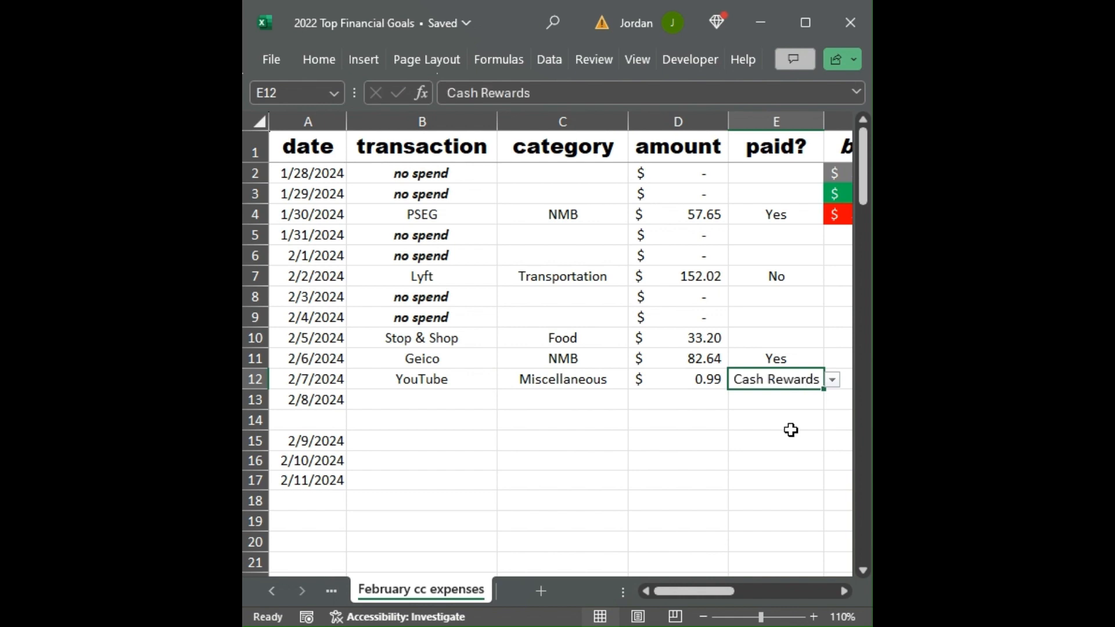
Enter Uber as the transaction for 2/8/2024 and remove its bold and italic formatting.
{"action": "left_click", "coordinate": [417, 400]}
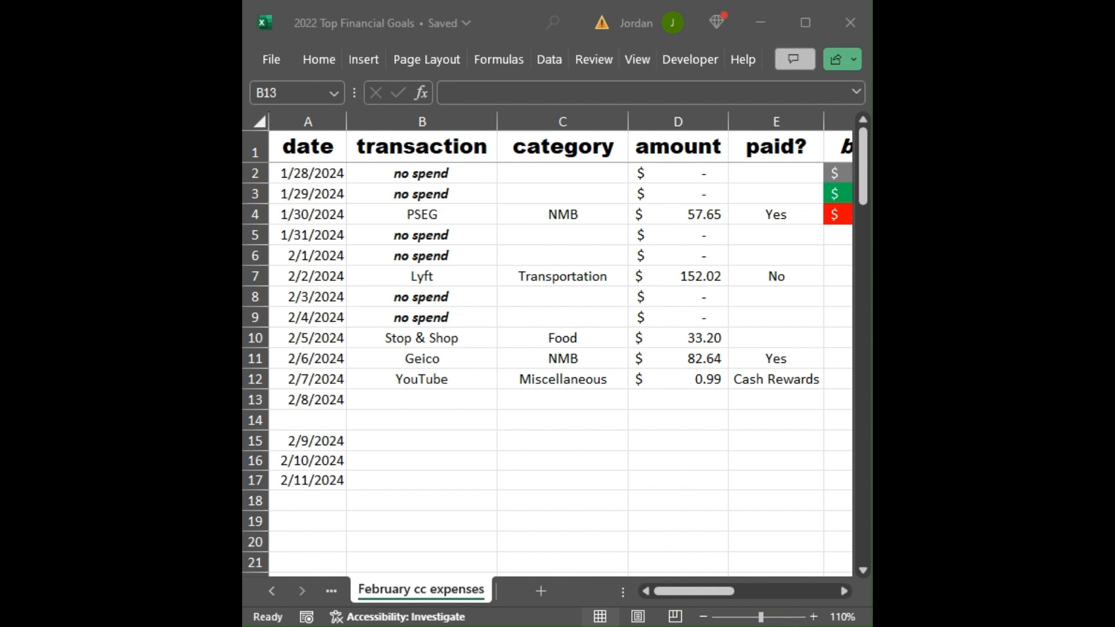
{"action": "left_click", "coordinate": [375, 405]}
{"action": "type", "text": "Uber"}
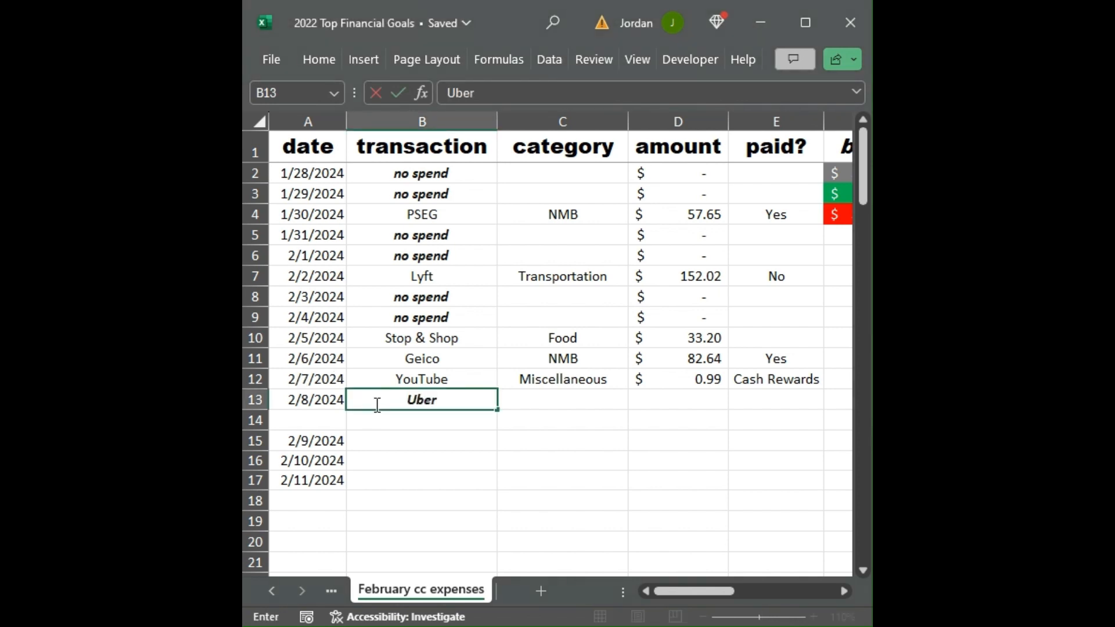
{"action": "key", "text": "BackSpace"}
{"action": "type", "text": "r"}
{"action": "key", "text": "Return"}
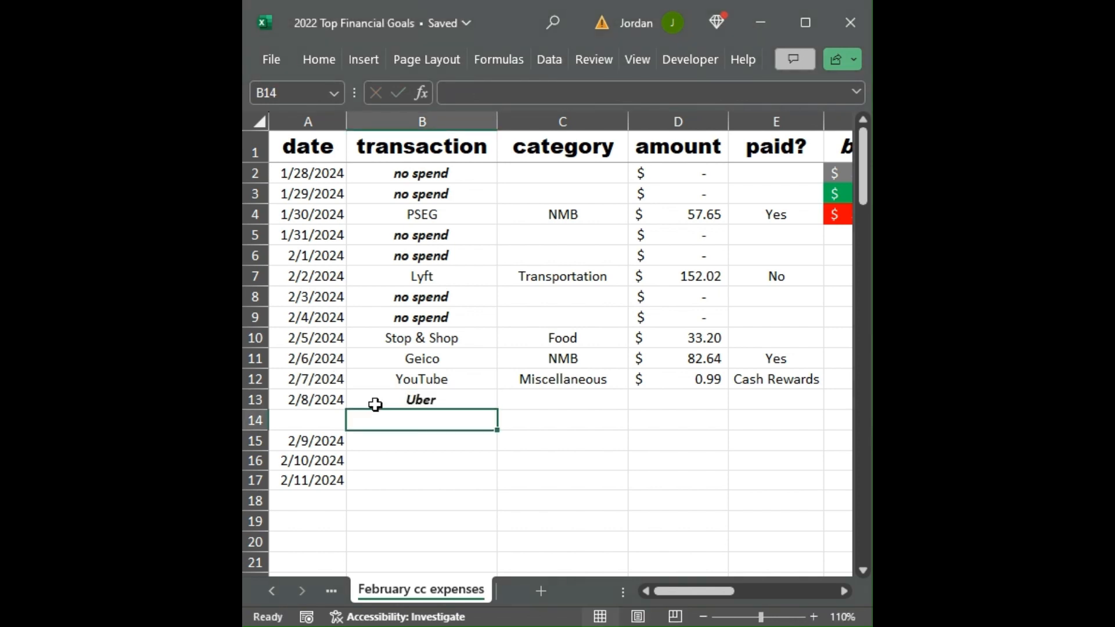
{"action": "left_click", "coordinate": [375, 405]}
{"action": "key", "text": "ctrl+b"}
{"action": "key", "text": "ctrl+i"}
Complete the Uber row with category Transportation, amount 30.57 and paid status No.
{"action": "key", "text": "Tab"}
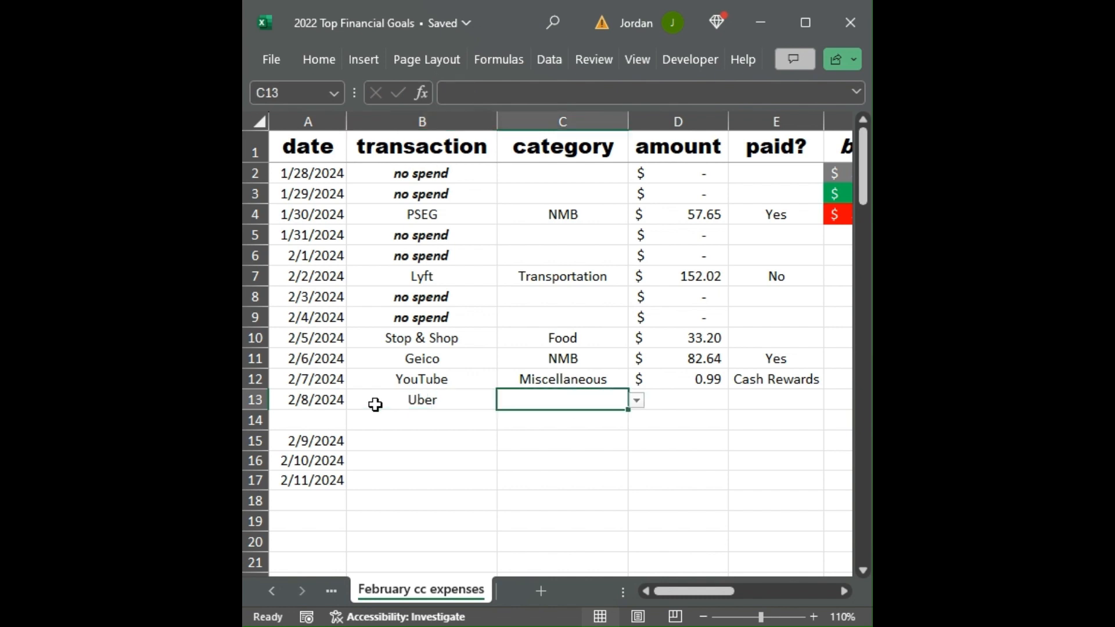
{"action": "type", "text": "Transportation"}
{"action": "key", "text": "Tab"}
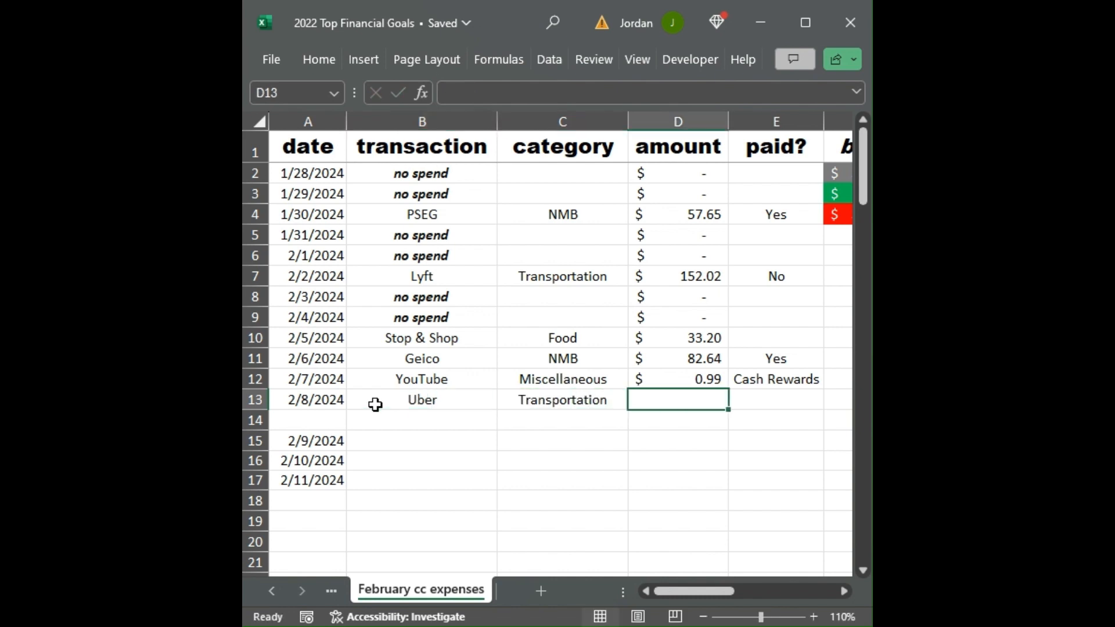
{"action": "type", "text": "30.57"}
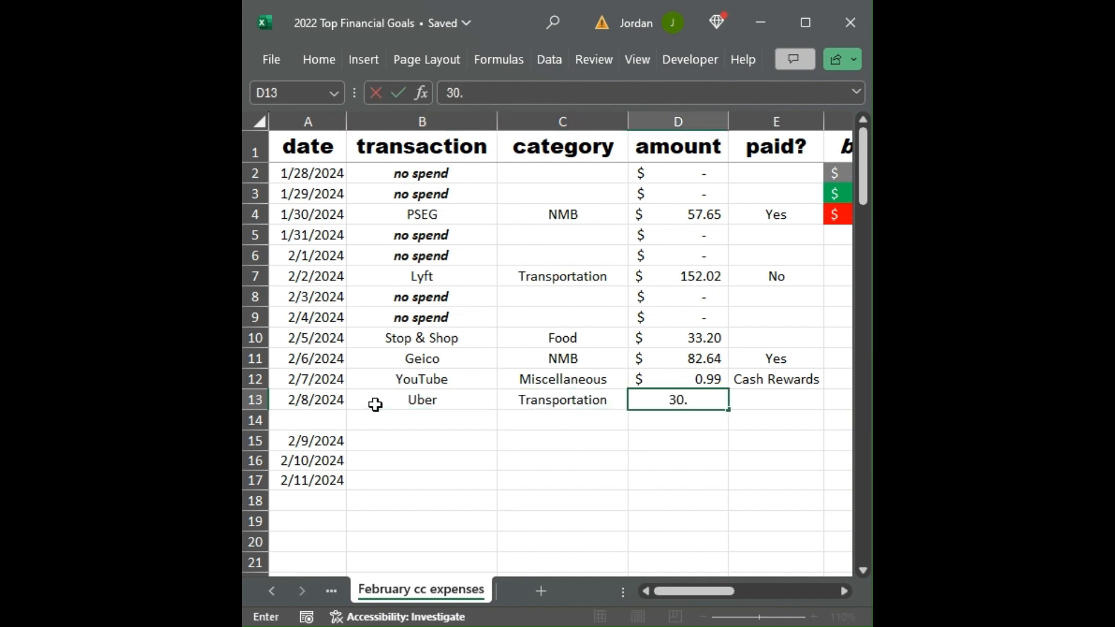
{"action": "key", "text": "Tab"}
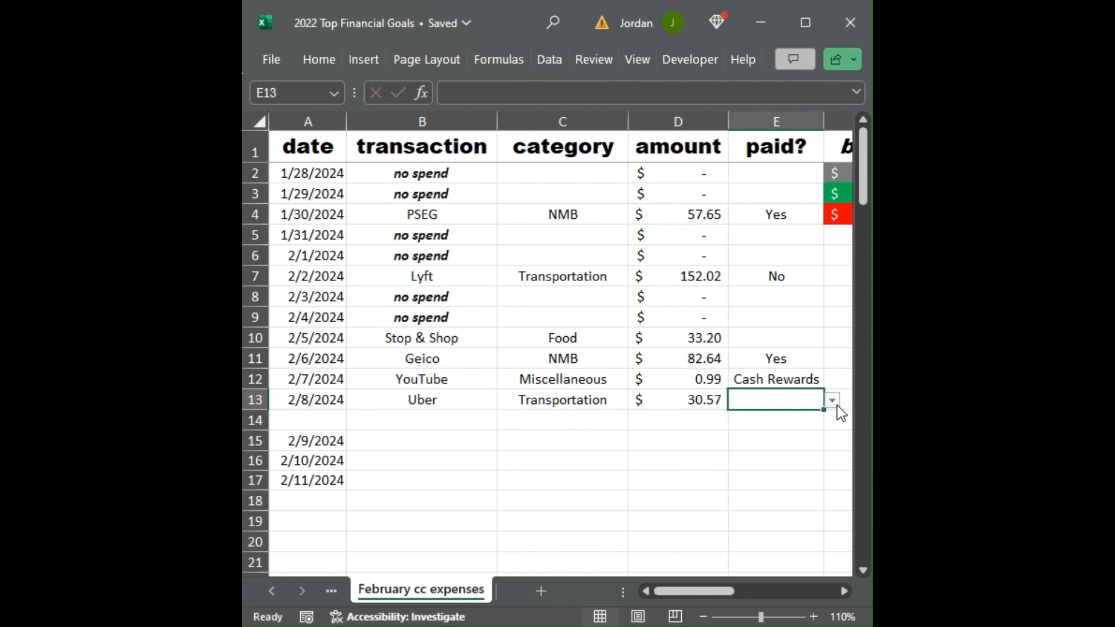
{"action": "type", "text": "No"}
Set the paid status of the Stop & Shop row to No.
{"action": "left_click", "coordinate": [816, 343]}
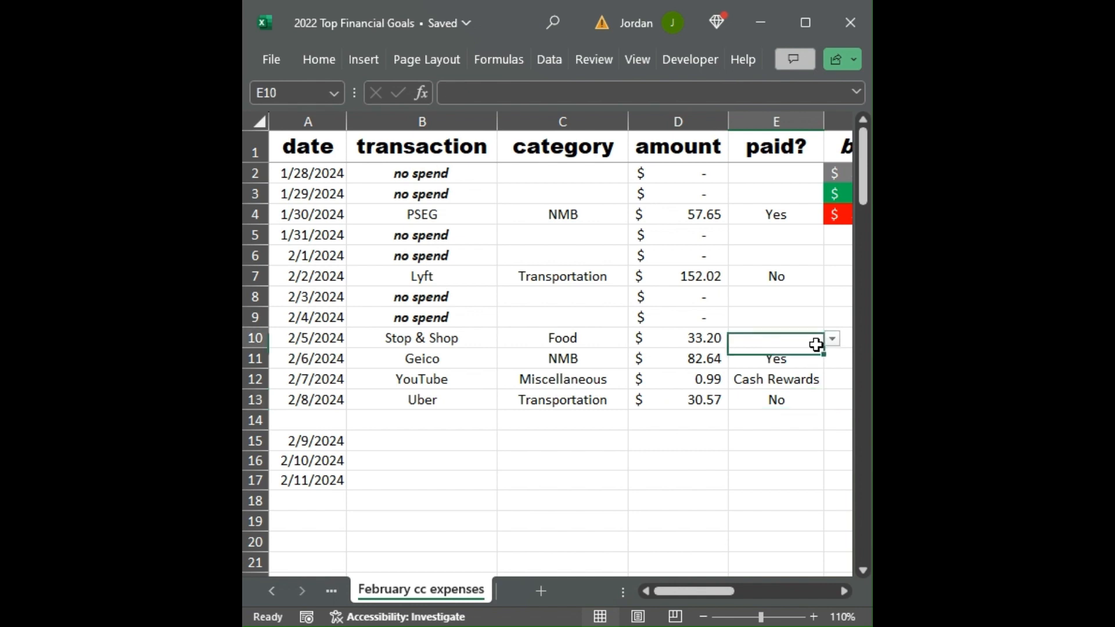
{"action": "left_click", "coordinate": [834, 339]}
{"action": "left_click", "coordinate": [791, 377]}
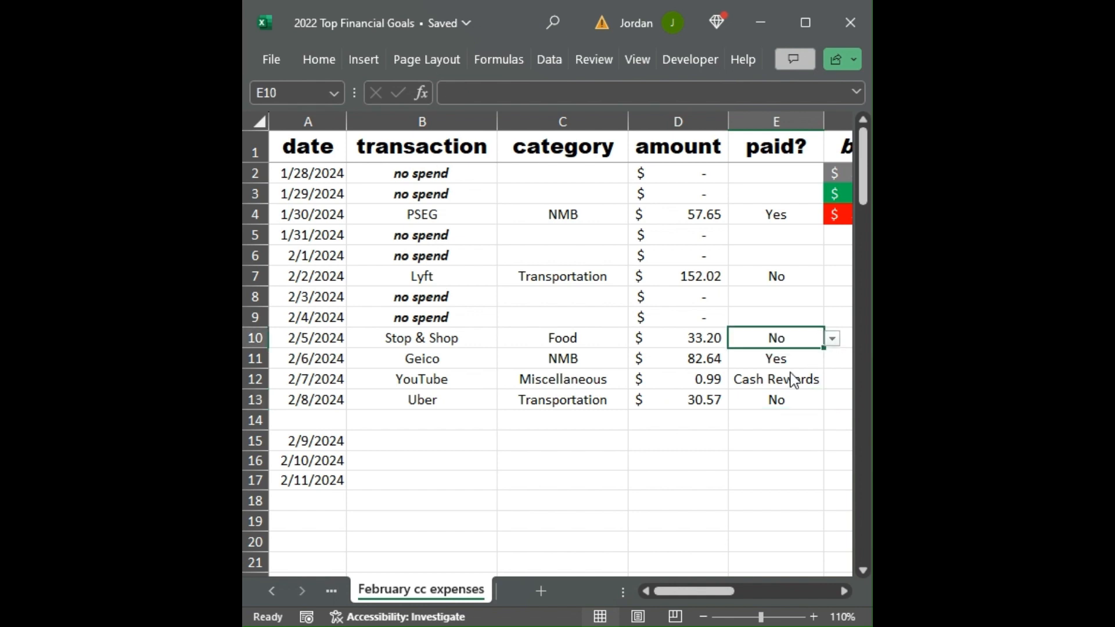
Delete the empty row between the 2/8/2024 and 2/9/2024 entries.
{"action": "left_click", "coordinate": [388, 423]}
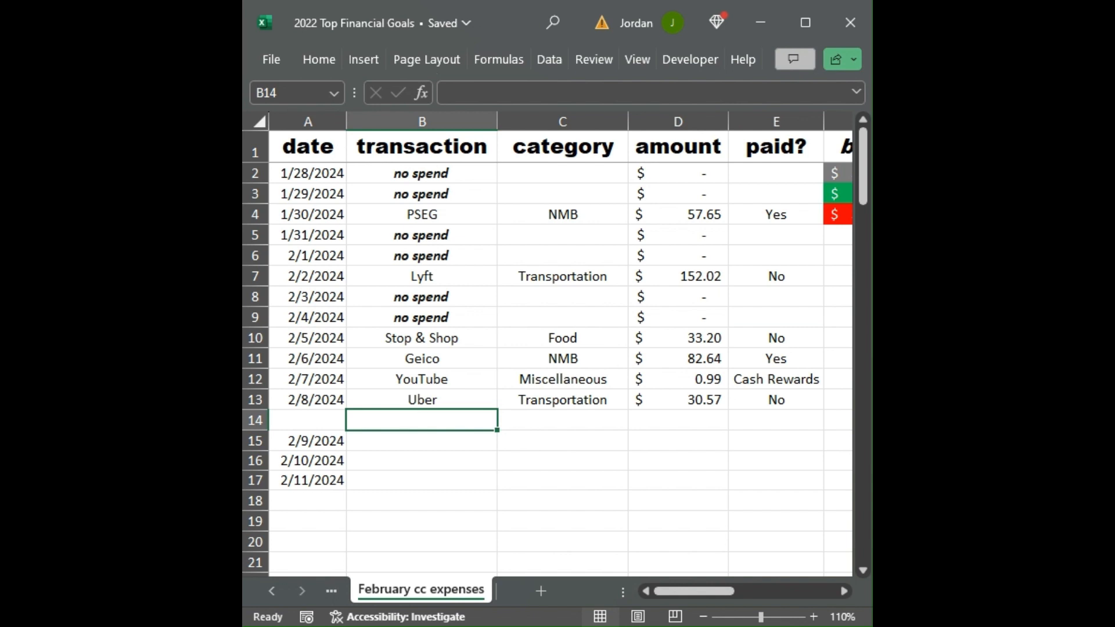
{"action": "key", "text": "alt+Tab"}
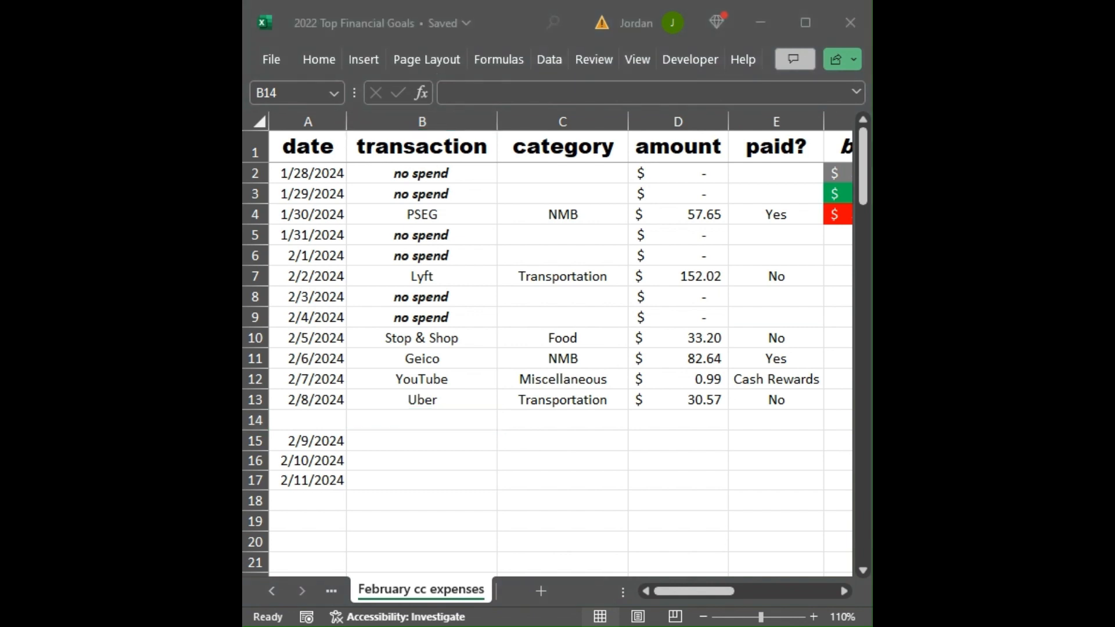
{"action": "key", "text": "alt+Tab"}
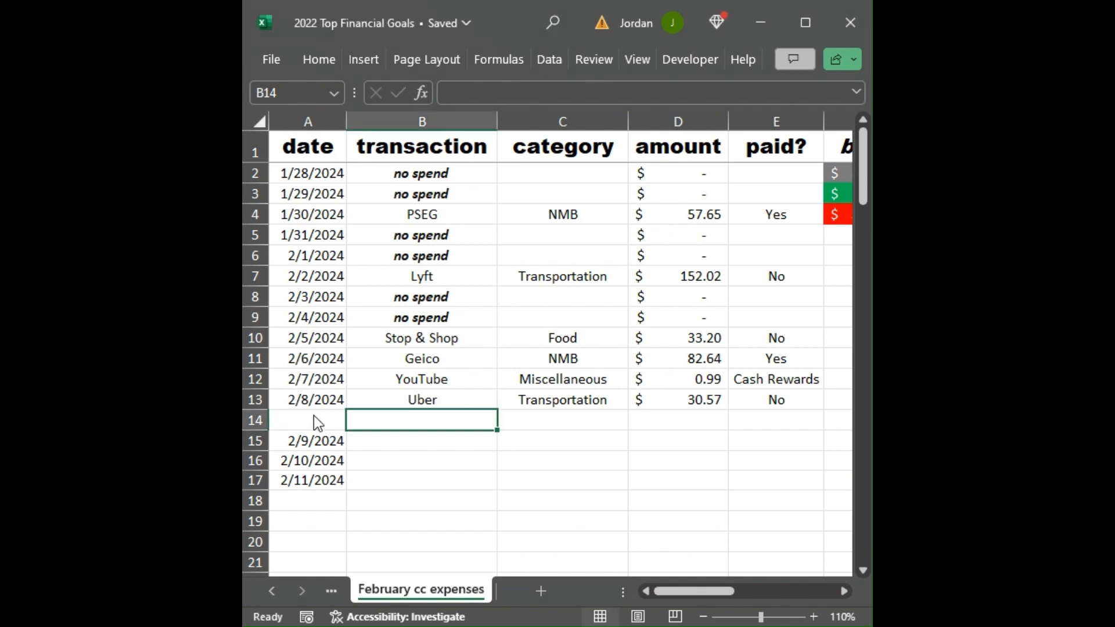
{"action": "right_click", "coordinate": [251, 420]}
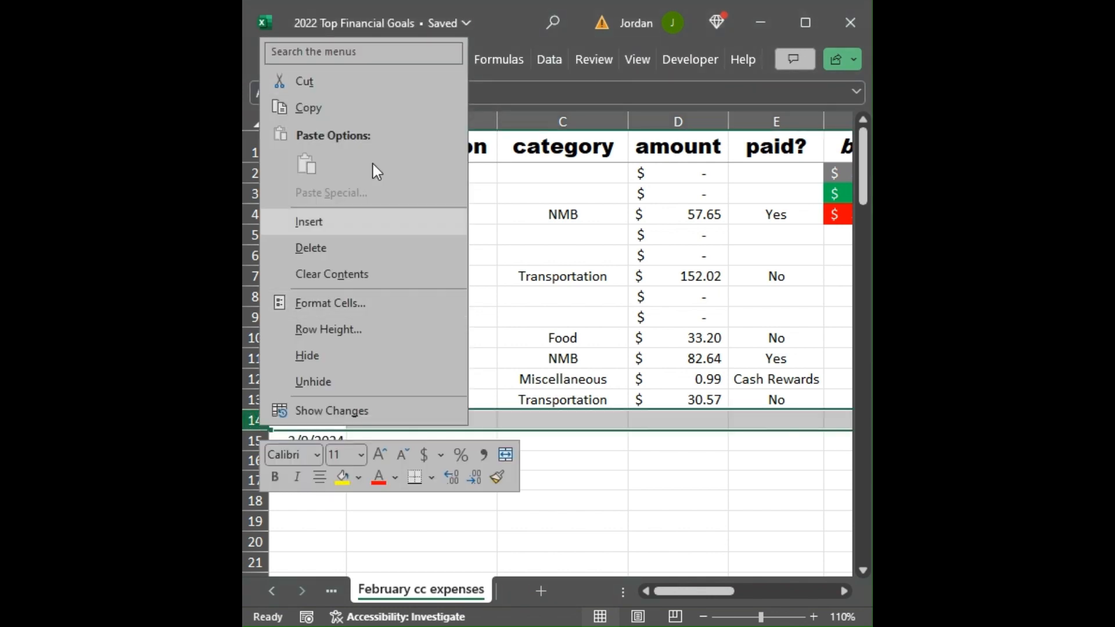
{"action": "left_click", "coordinate": [360, 250]}
Enter "no spend" as the transaction for 2/9/2024, 2/10/2024 and 2/11/2024.
{"action": "left_click", "coordinate": [400, 424]}
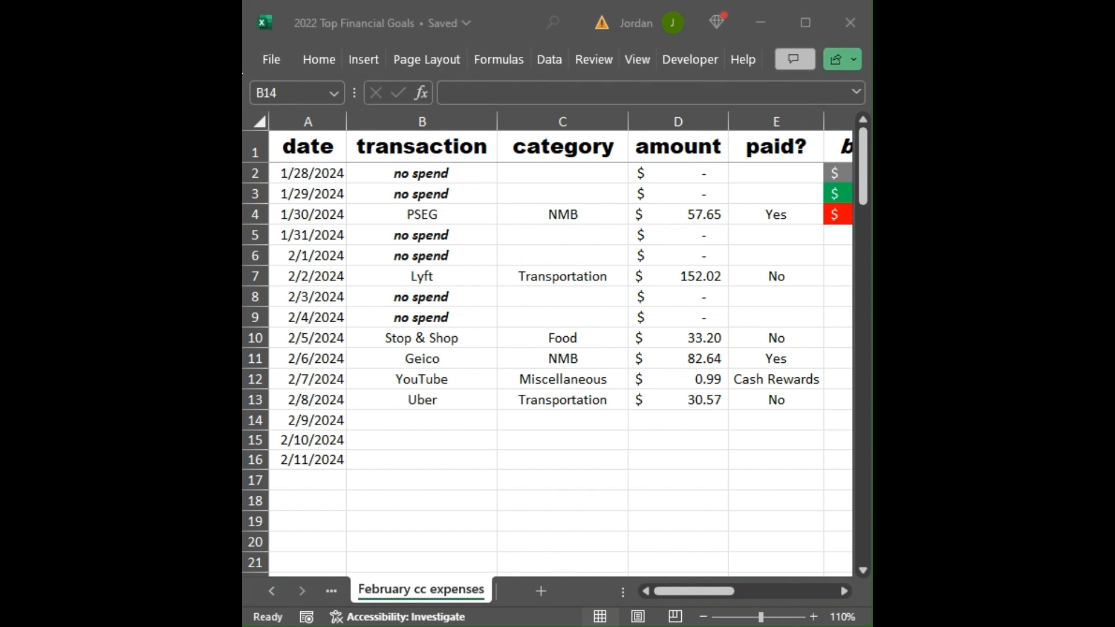
{"action": "left_click", "coordinate": [392, 423]}
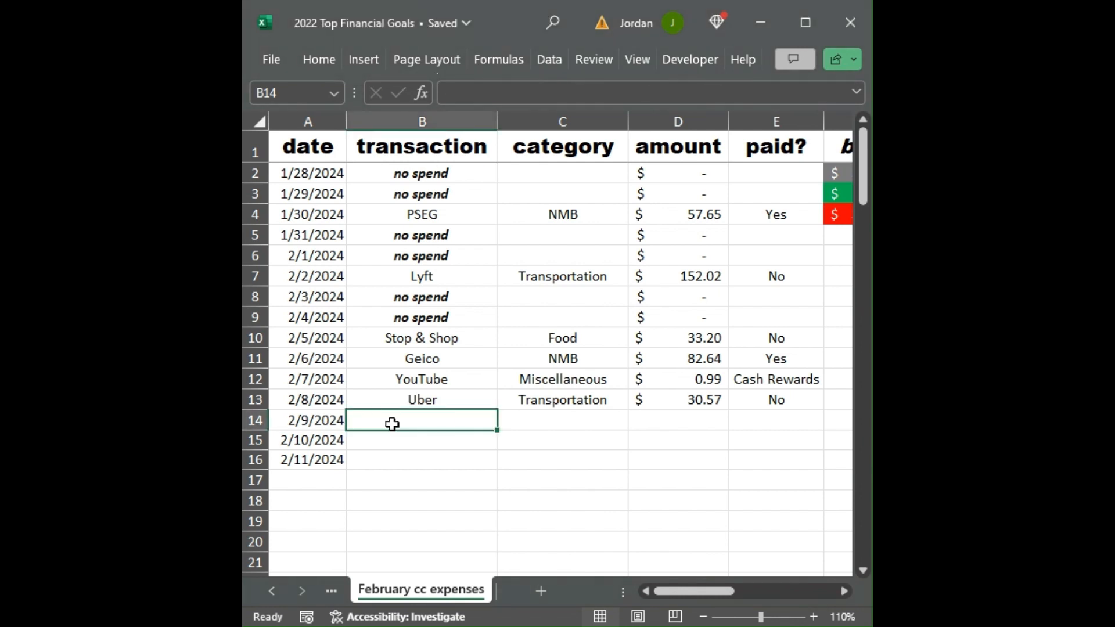
{"action": "type", "text": "no spend"}
{"action": "key", "text": "Return"}
{"action": "type", "text": "no spend"}
{"action": "key", "text": "Return"}
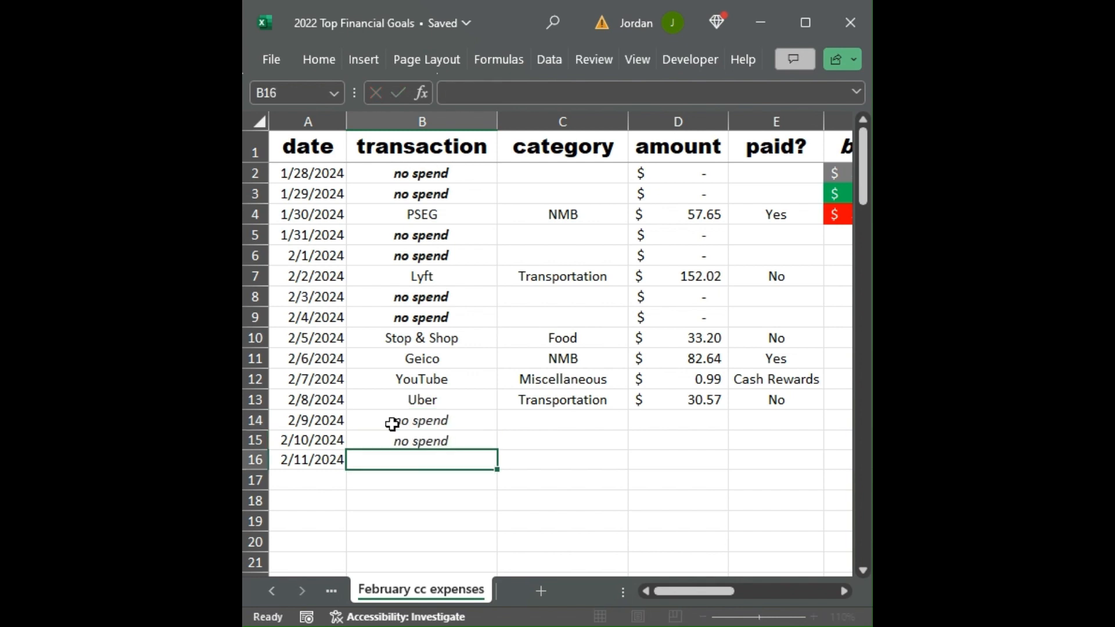
{"action": "type", "text": "no spend"}
{"action": "key", "text": "Return"}
Make the "no spend" entries for 2/9/2024 and 2/10/2024 bold.
{"action": "key", "text": "Up"}
{"action": "key", "text": "Up"}
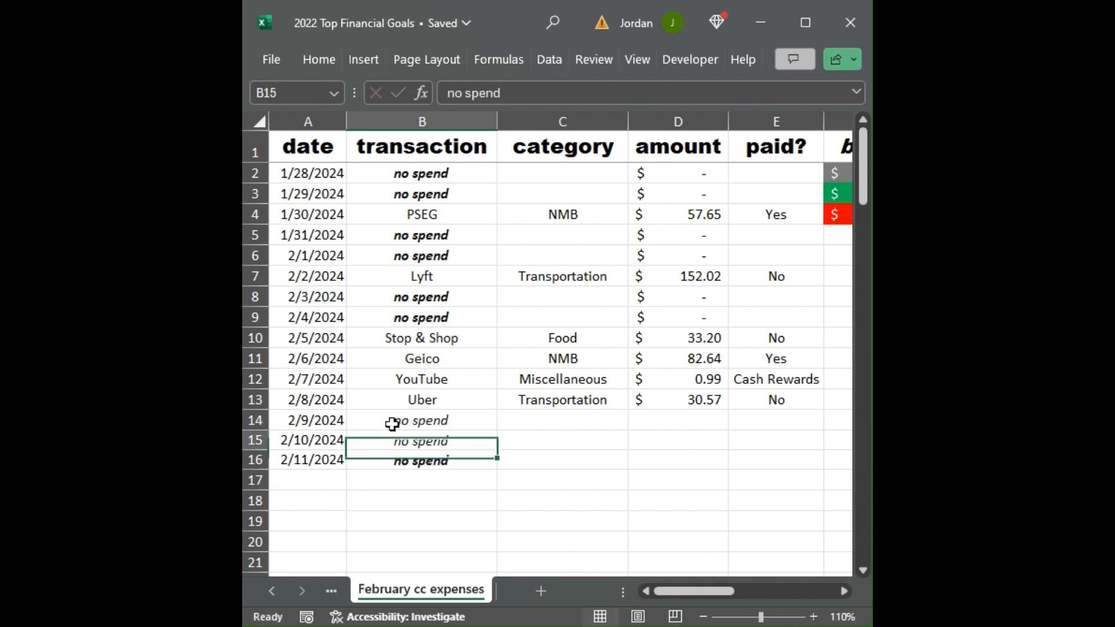
{"action": "key", "text": "ctrl+b"}
{"action": "key", "text": "Up"}
{"action": "key", "text": "ctrl+b"}
{"action": "key", "text": "Down"}
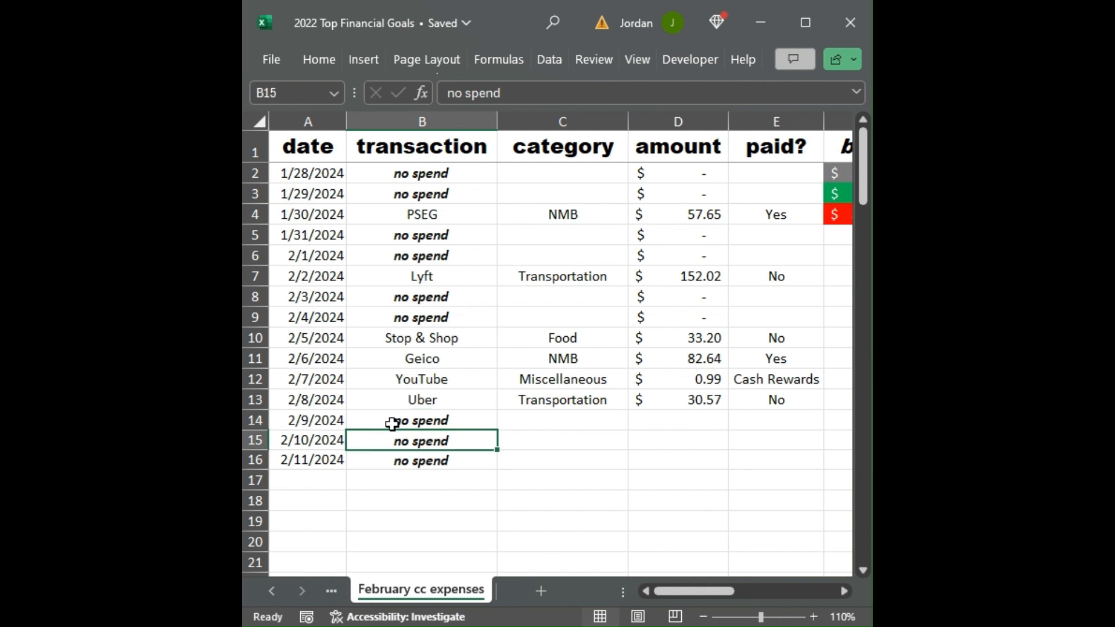
Enter an amount of 0 for 2/9/2024, 2/10/2024 and 2/11/2024.
{"action": "key", "text": "Right"}
{"action": "key", "text": "Right"}
{"action": "key", "text": "Up"}
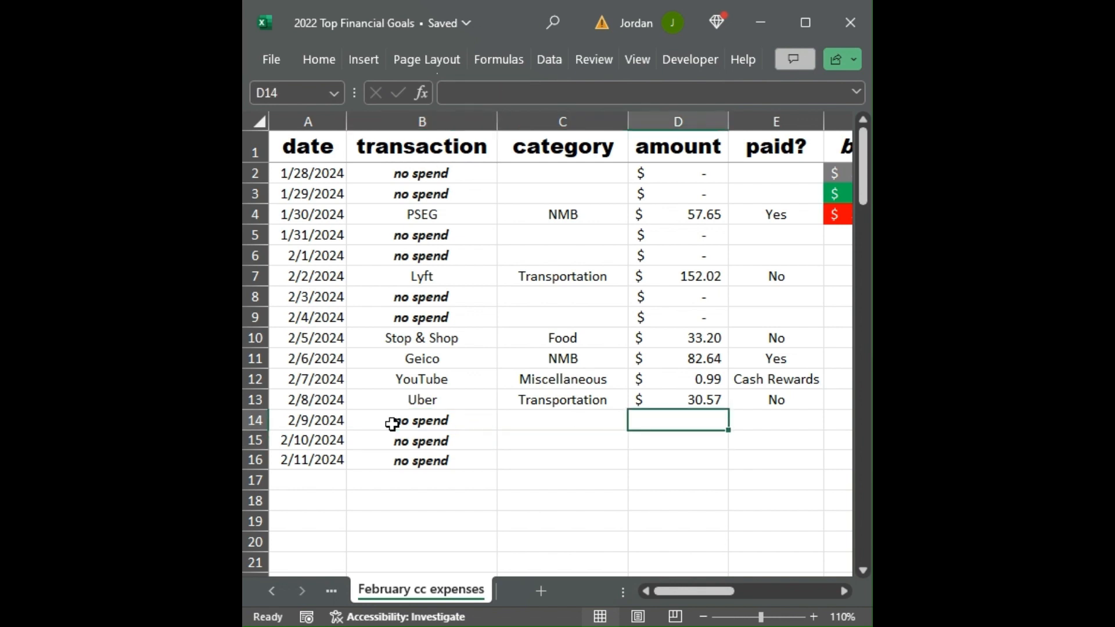
{"action": "type", "text": "0"}
{"action": "key", "text": "Return"}
{"action": "type", "text": "0"}
{"action": "key", "text": "Return"}
{"action": "type", "text": "0"}
{"action": "key", "text": "Return"}
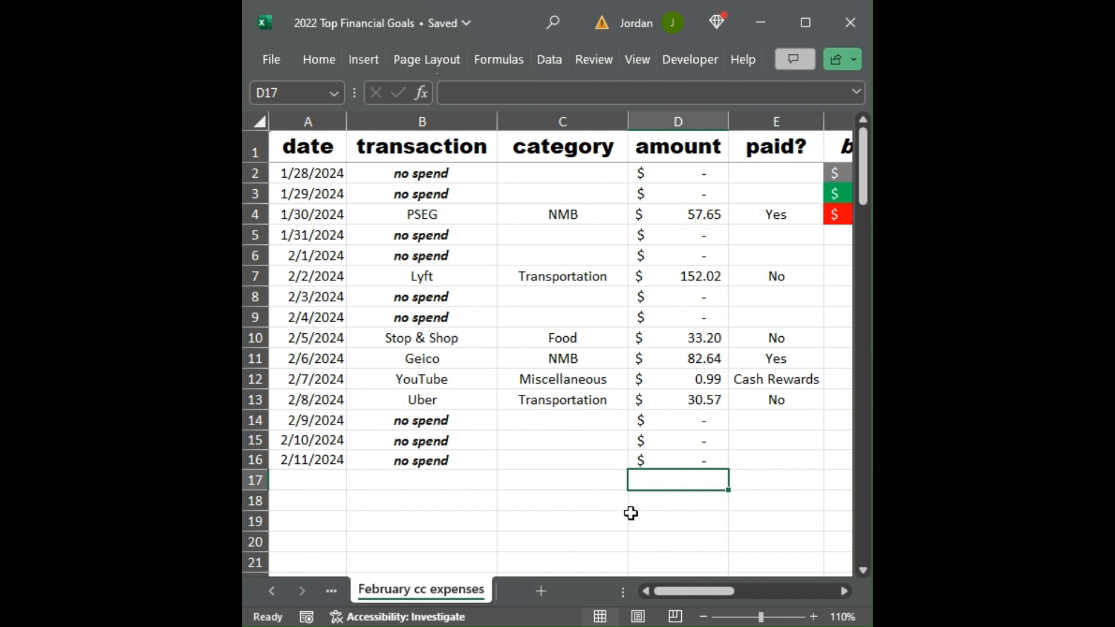
Go through the transaction column from the last entry up to 1/28/2024 to count the no-spend days.
{"action": "key", "text": "Right"}
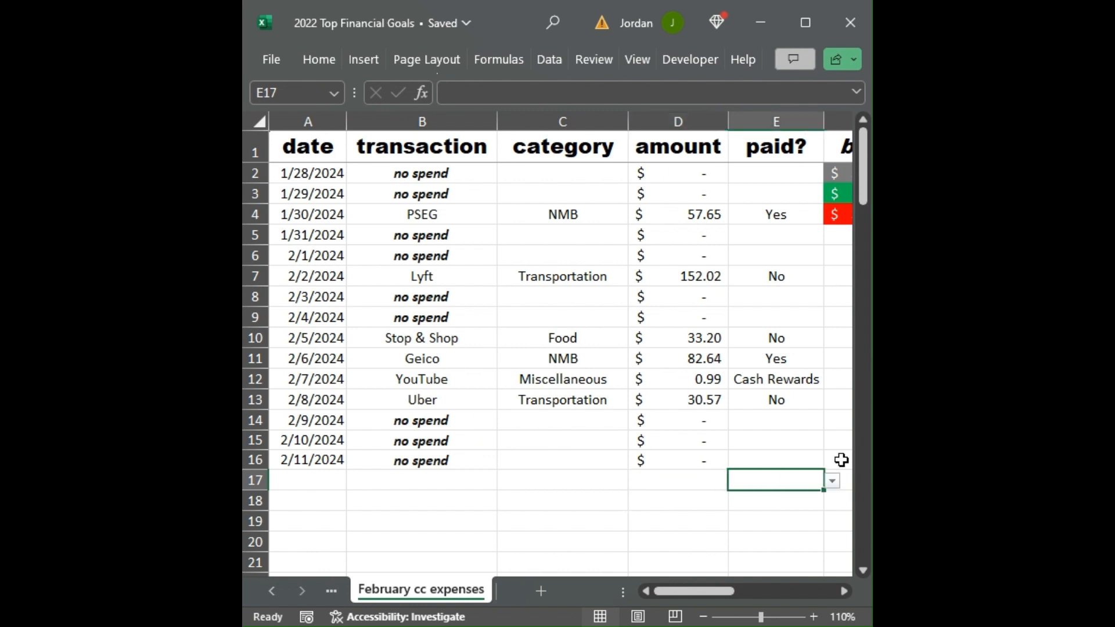
{"action": "key", "text": "Left"}
{"action": "key", "text": "Left"}
{"action": "key", "text": "Left"}
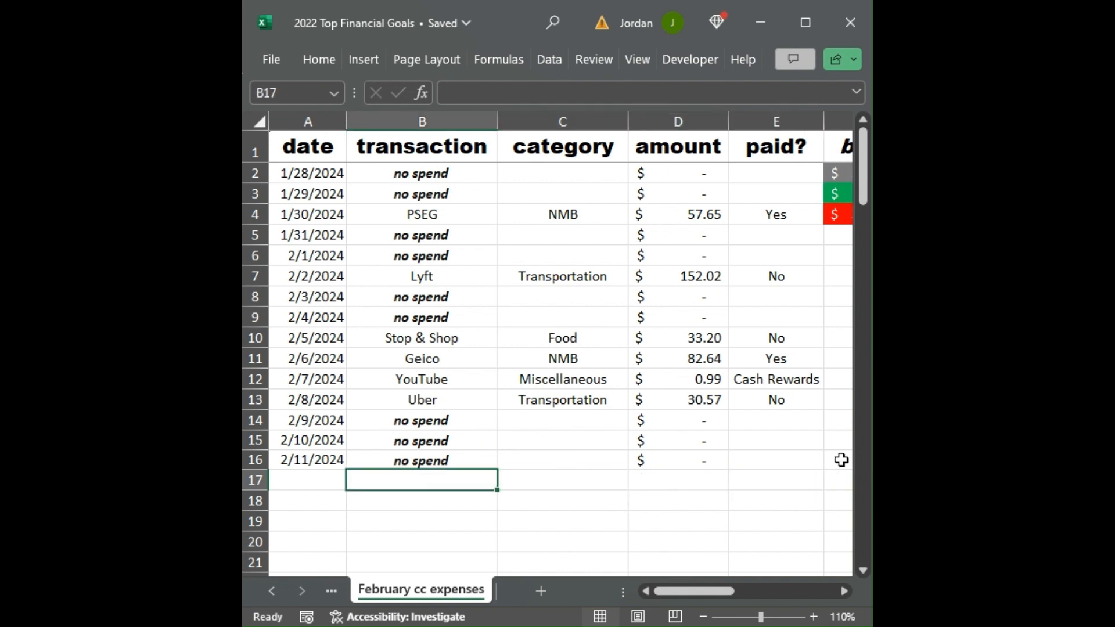
{"action": "key", "text": "Up"}
{"action": "key", "text": "Up"}
{"action": "key", "text": "Up"}
{"action": "key", "text": "Up"}
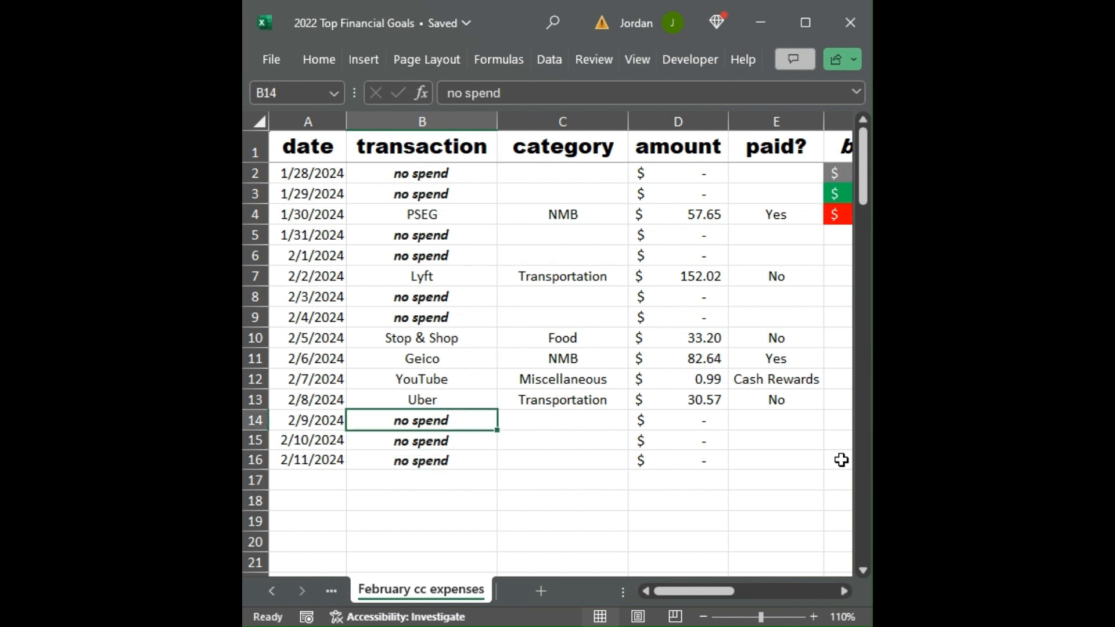
{"action": "key", "text": "Up"}
{"action": "key", "text": "Up"}
{"action": "key", "text": "Up"}
{"action": "key", "text": "Up"}
{"action": "key", "text": "Up"}
{"action": "key", "text": "Up"}
{"action": "key", "text": "Up"}
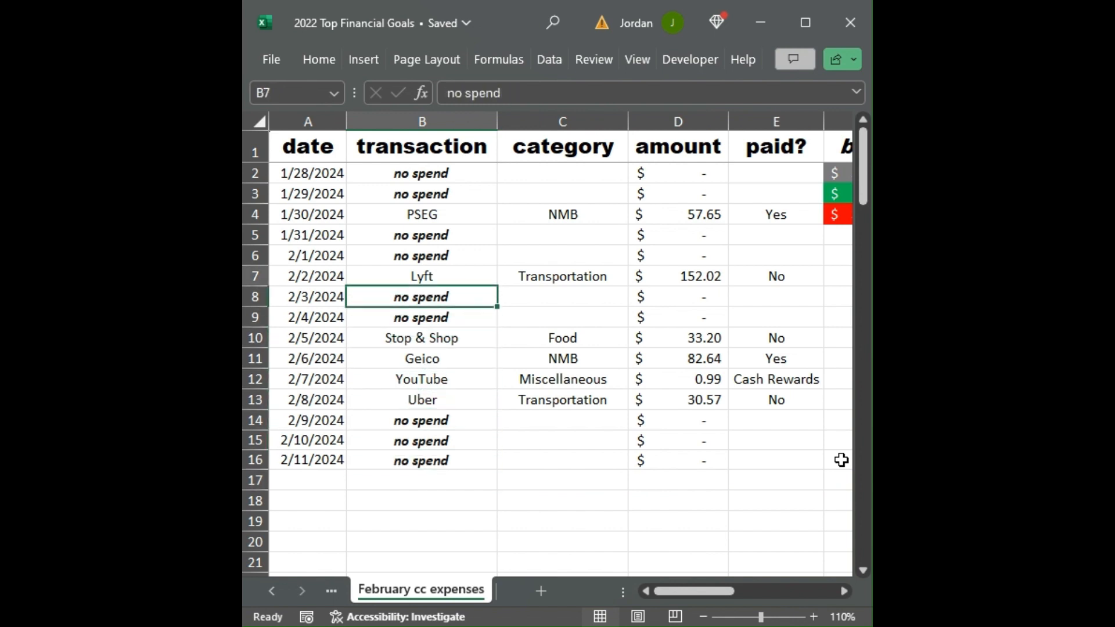
{"action": "key", "text": "Up"}
{"action": "key", "text": "Up"}
{"action": "key", "text": "Up"}
{"action": "key", "text": "Up"}
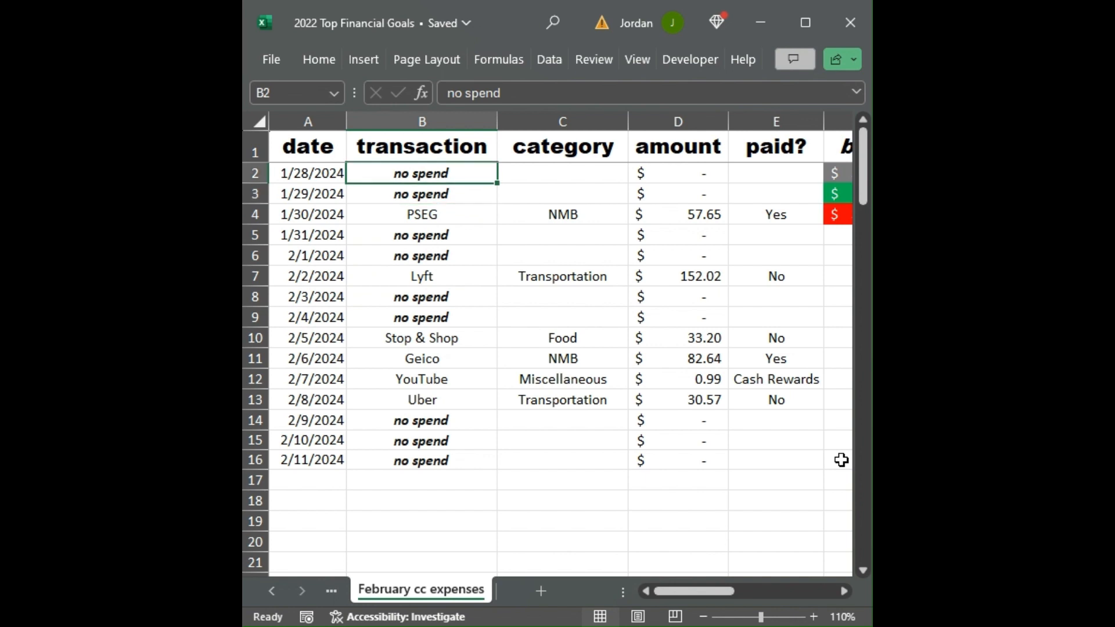
Enter the formula =ROMAN(9) in cell K8 beside the "no spends" label.
{"action": "key", "text": "Right"}
{"action": "key", "text": "Right"}
{"action": "key", "text": "Right"}
{"action": "key", "text": "Right"}
{"action": "key", "text": "Right"}
{"action": "key", "text": "Right"}
{"action": "key", "text": "Right"}
{"action": "key", "text": "Right"}
{"action": "key", "text": "Right"}
{"action": "key", "text": "Right"}
{"action": "key", "text": "Right"}
{"action": "key", "text": "Right"}
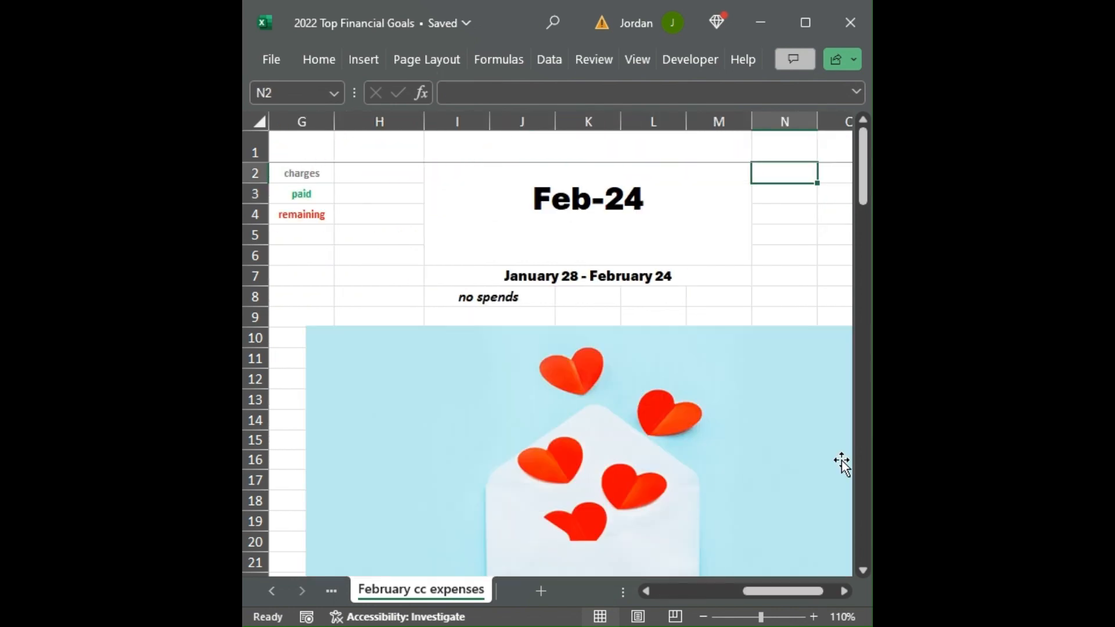
{"action": "key", "text": "Left"}
{"action": "key", "text": "Left"}
{"action": "key", "text": "Down"}
{"action": "key", "text": "Left"}
{"action": "key", "text": "Down"}
{"action": "key", "text": "Down"}
{"action": "key", "text": "Down"}
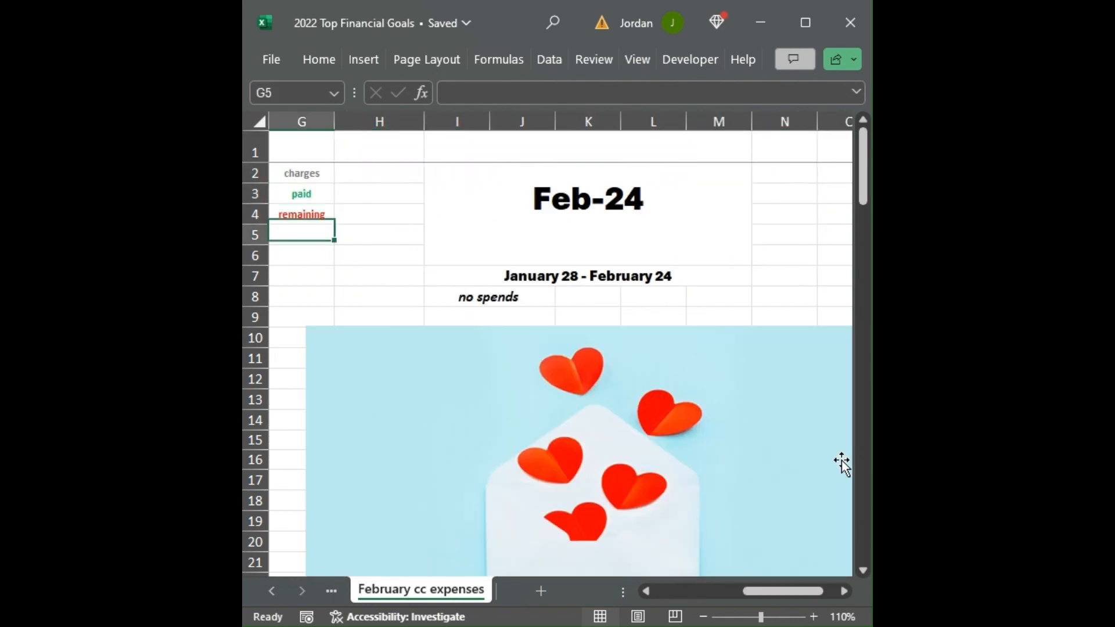
{"action": "key", "text": "Right"}
{"action": "key", "text": "Down"}
{"action": "key", "text": "Right"}
{"action": "key", "text": "Down"}
{"action": "key", "text": "Down"}
{"action": "key", "text": "Left"}
{"action": "key", "text": "Left"}
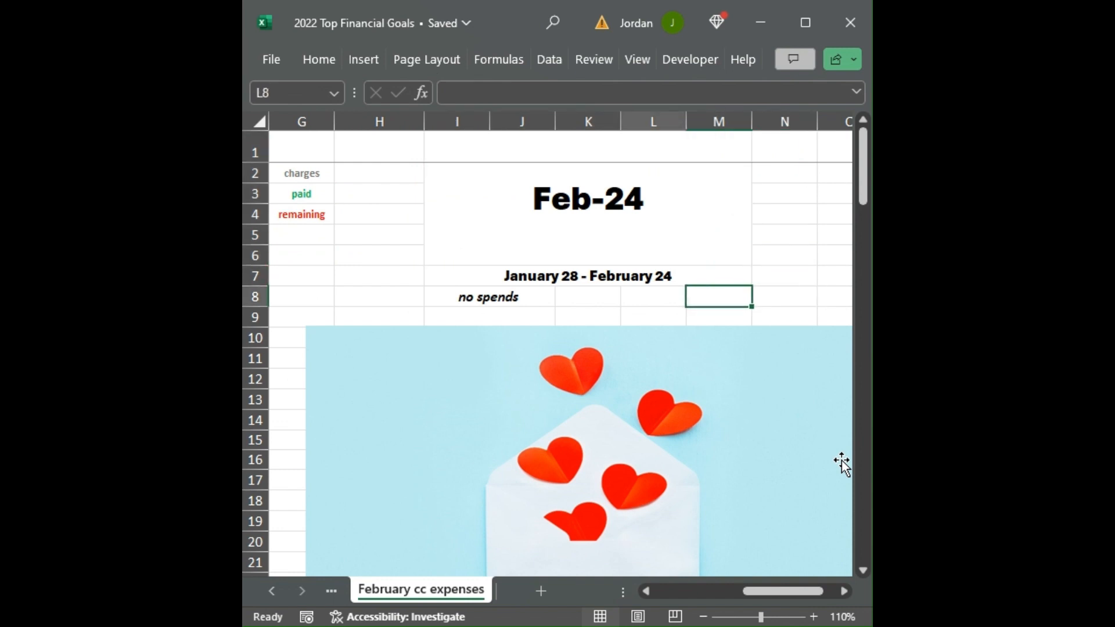
{"action": "key", "text": "Left"}
{"action": "type", "text": "="}
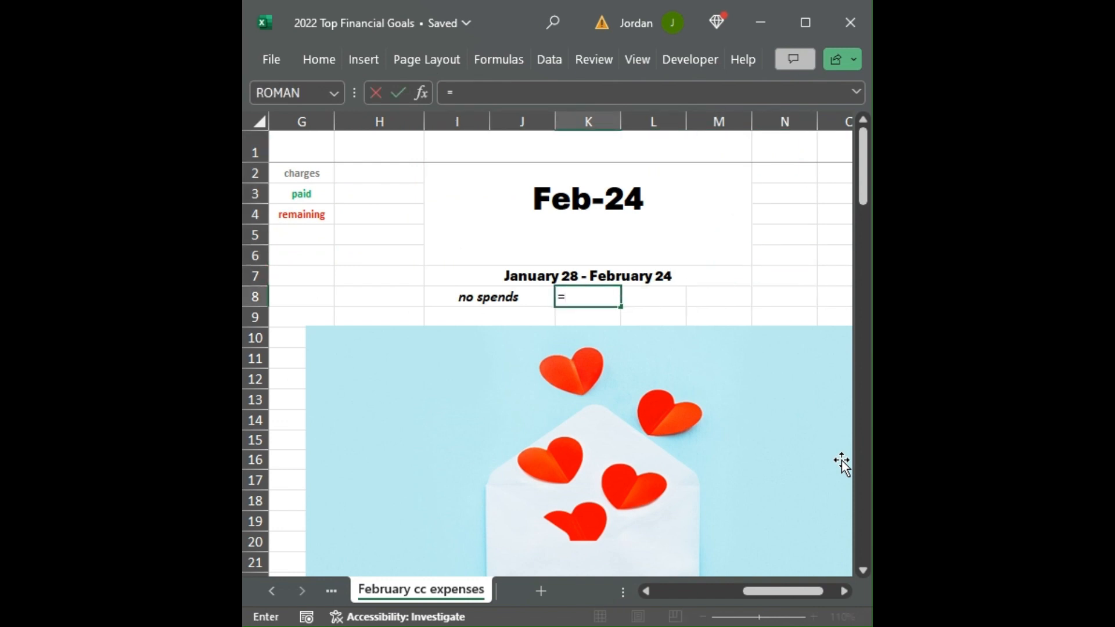
{"action": "type", "text": "ROMAN(9"}
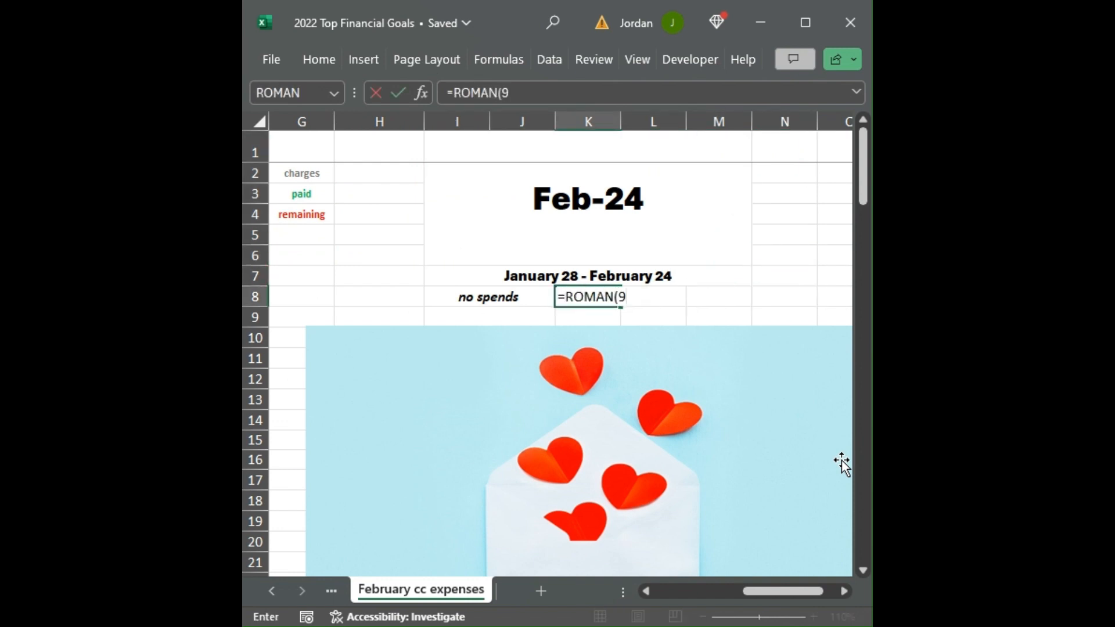
{"action": "type", "text": ")"}
{"action": "key", "text": "Return"}
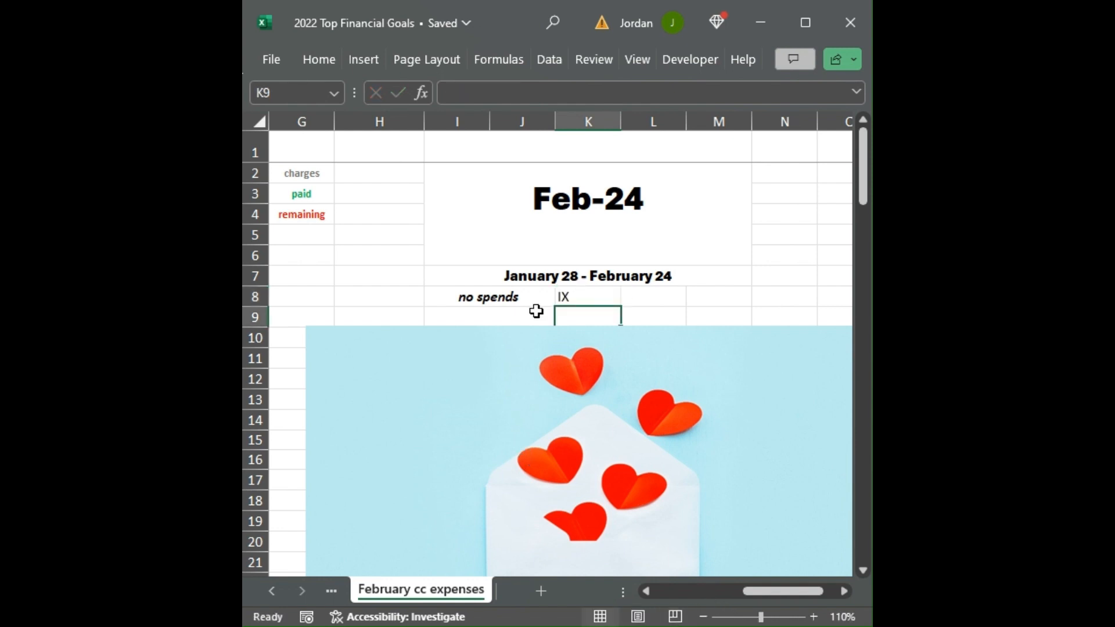
Enter the number 9 in cell L8 beside the Roman numeral no-spend count.
{"action": "left_click", "coordinate": [567, 295]}
{"action": "left_click", "coordinate": [419, 280]}
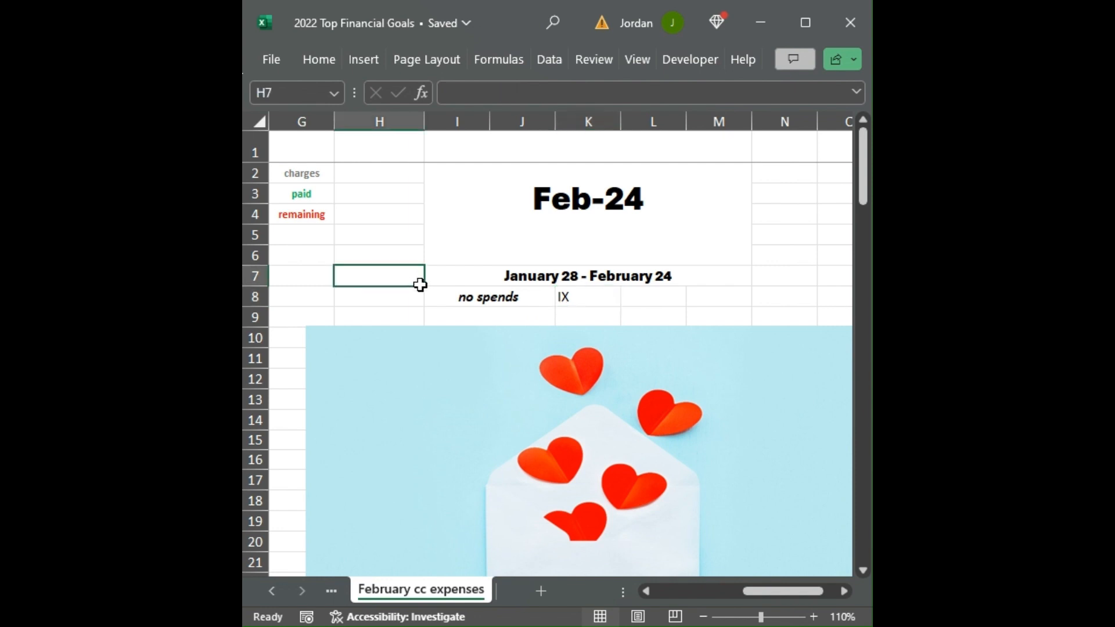
{"action": "left_click", "coordinate": [412, 293]}
{"action": "left_click", "coordinate": [631, 296]}
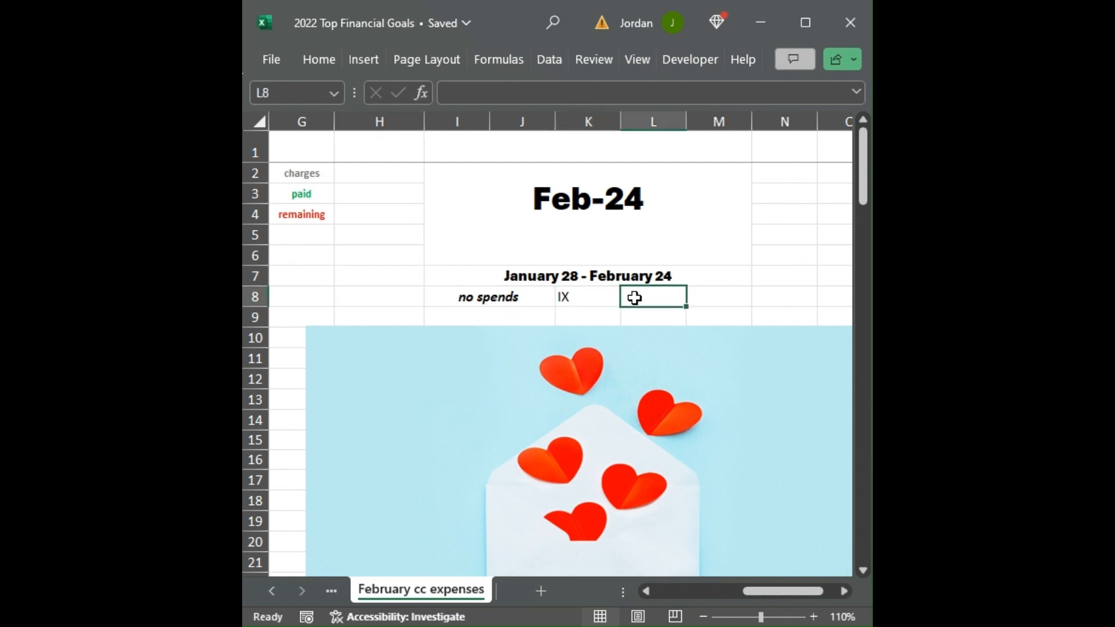
{"action": "type", "text": "9"}
{"action": "key", "text": "Return"}
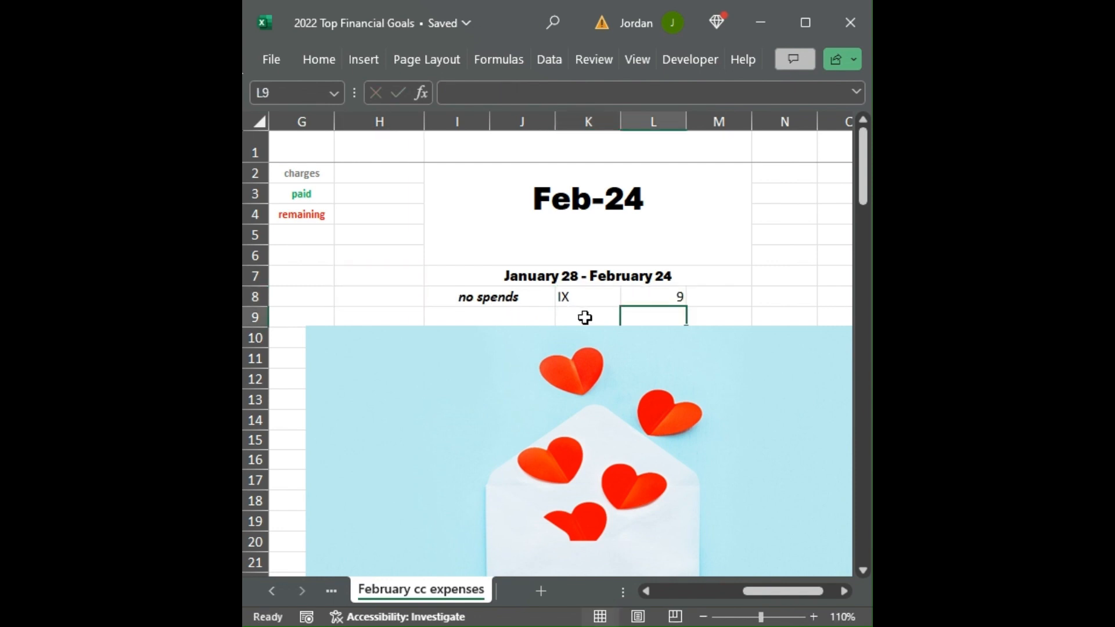
Return to the transaction table and review the charges, paid and remaining balances alongside the recorded amounts.
{"action": "key", "text": "Left"}
{"action": "key", "text": "Left"}
{"action": "key", "text": "Left"}
{"action": "key", "text": "Left"}
{"action": "key", "text": "Left"}
{"action": "key", "text": "Left"}
{"action": "key", "text": "Left"}
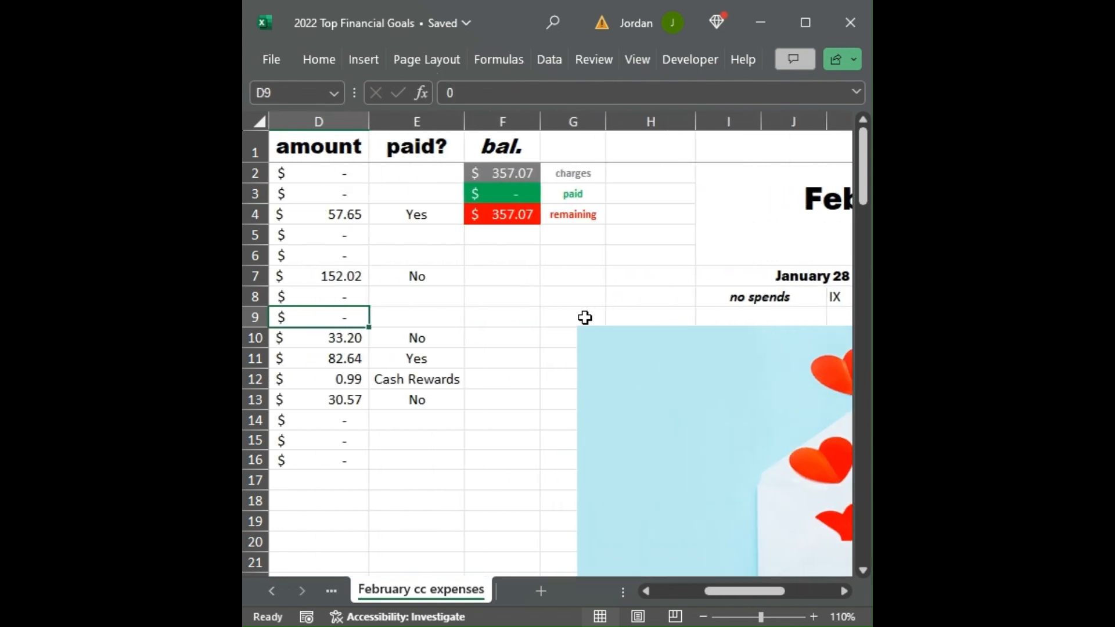
{"action": "key", "text": "Right"}
{"action": "key", "text": "Right"}
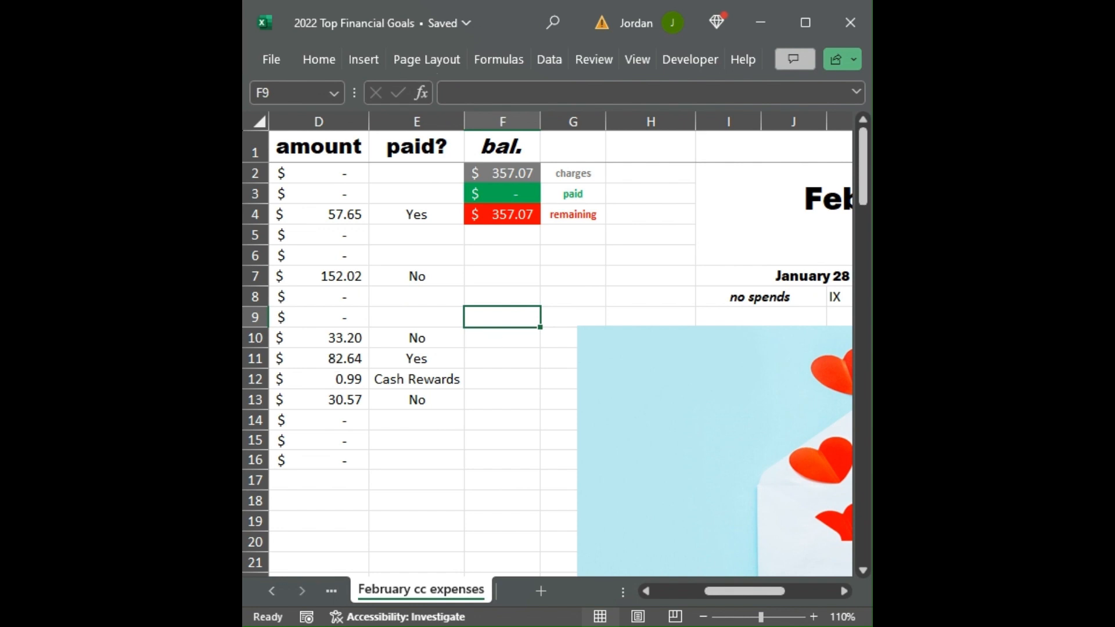
{"action": "left_click", "coordinate": [254, 204]}
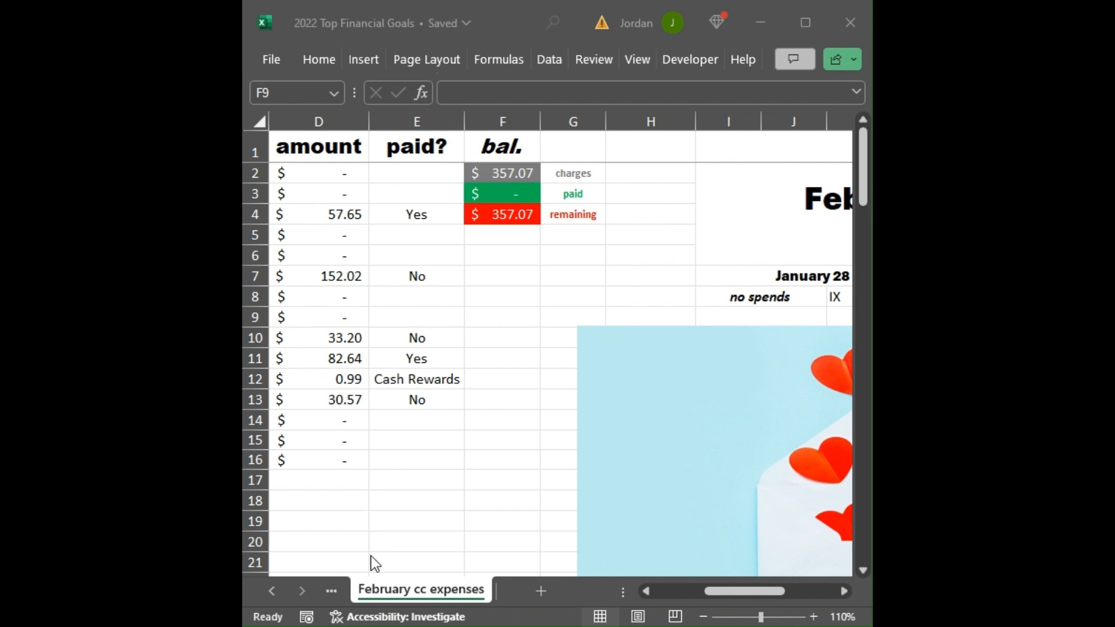
{"action": "left_click", "coordinate": [645, 590]}
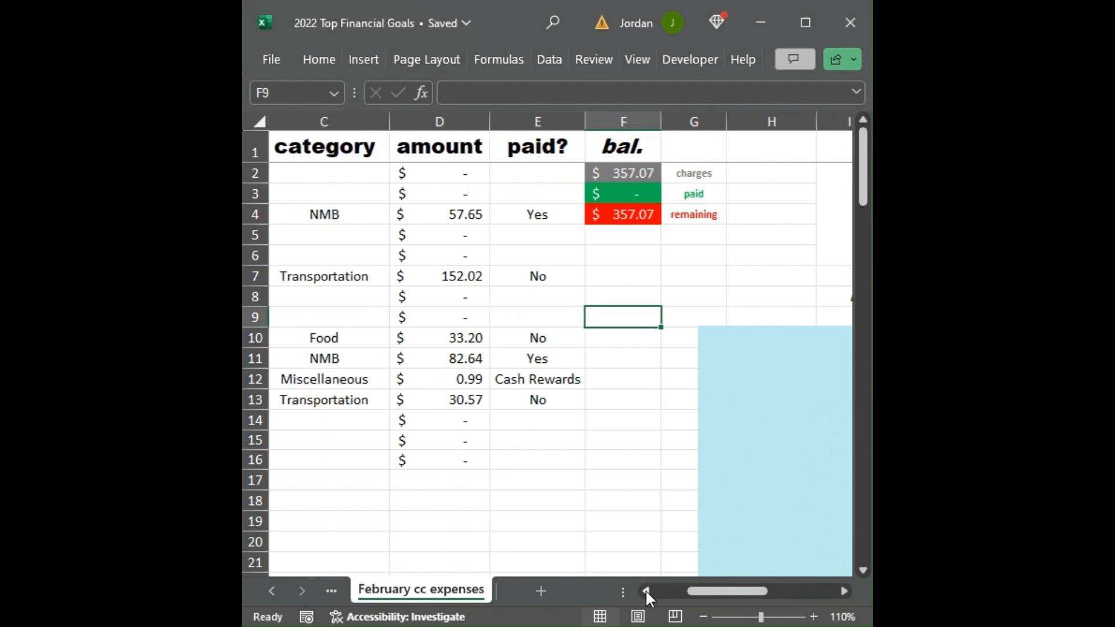
{"action": "left_click", "coordinate": [646, 590]}
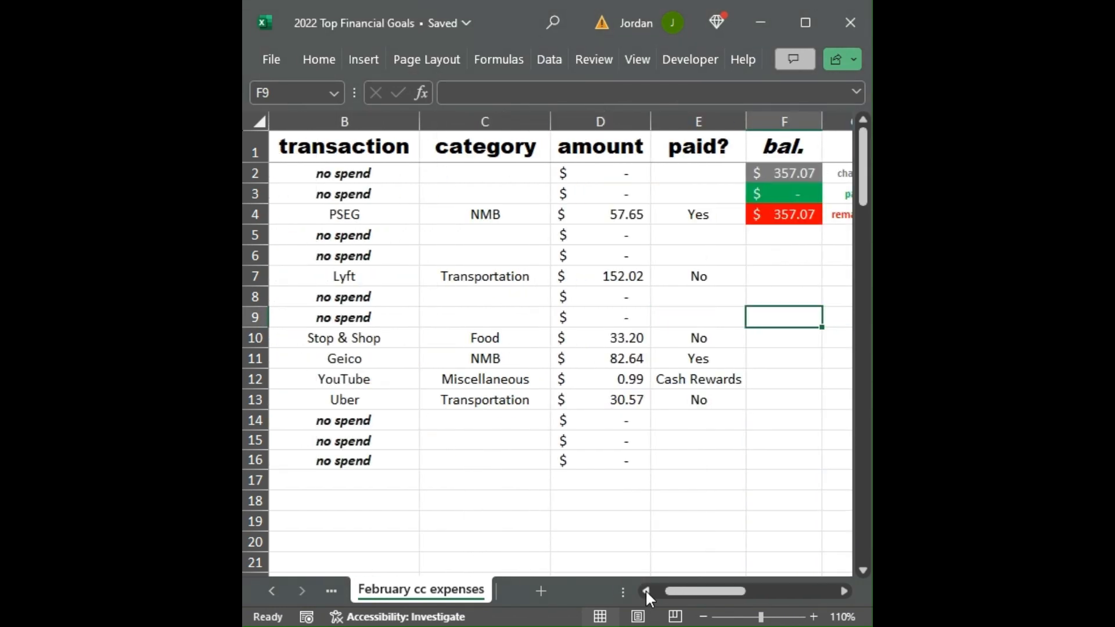
Enter 140.29 as the paid balance in cell F3, covering the PSEG and Geico charges marked Yes.
{"action": "left_click", "coordinate": [710, 359]}
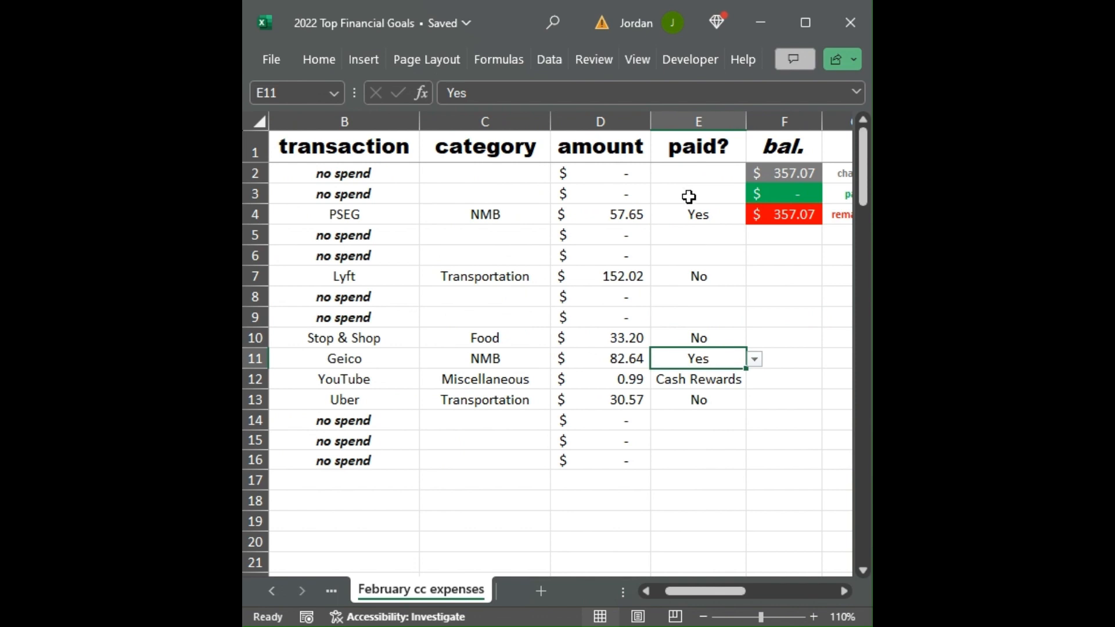
{"action": "left_click", "coordinate": [696, 214]}
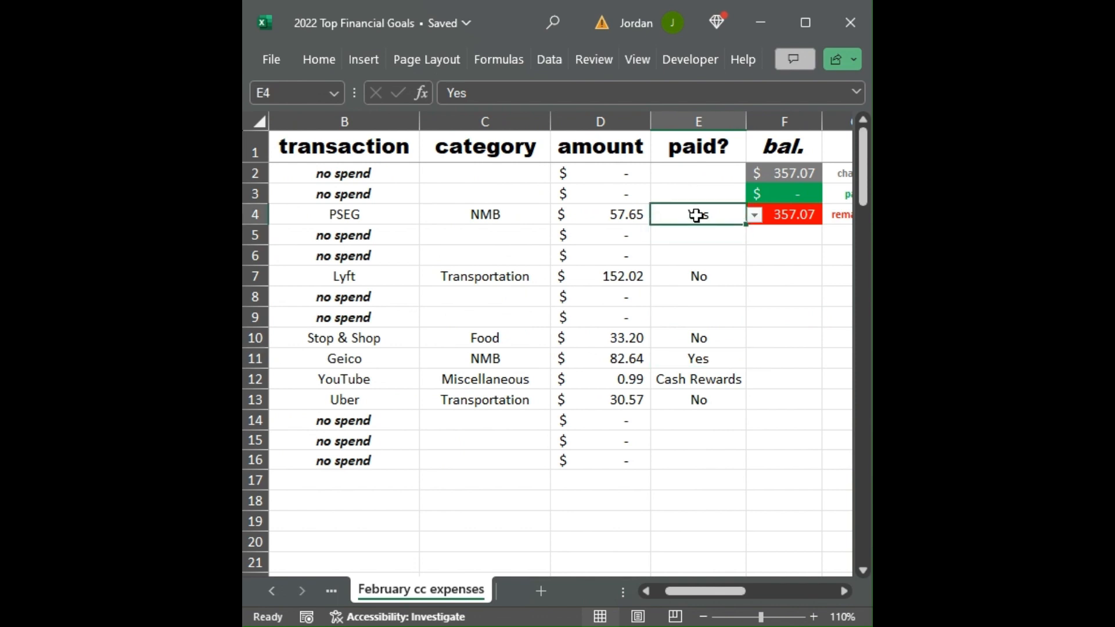
{"action": "left_click", "coordinate": [795, 193]}
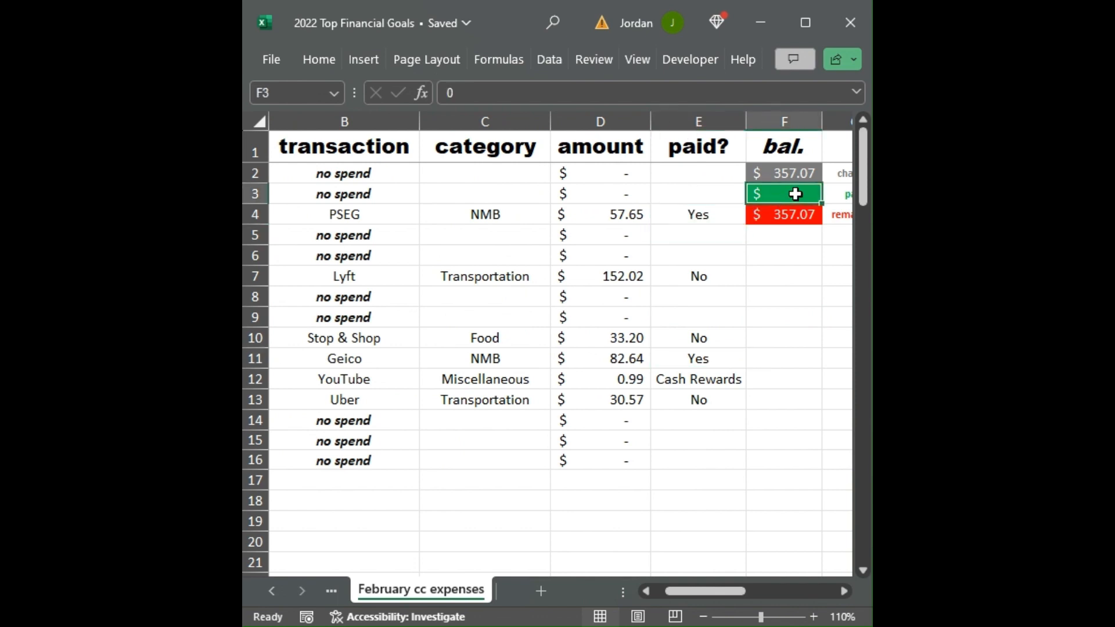
{"action": "type", "text": "140"}
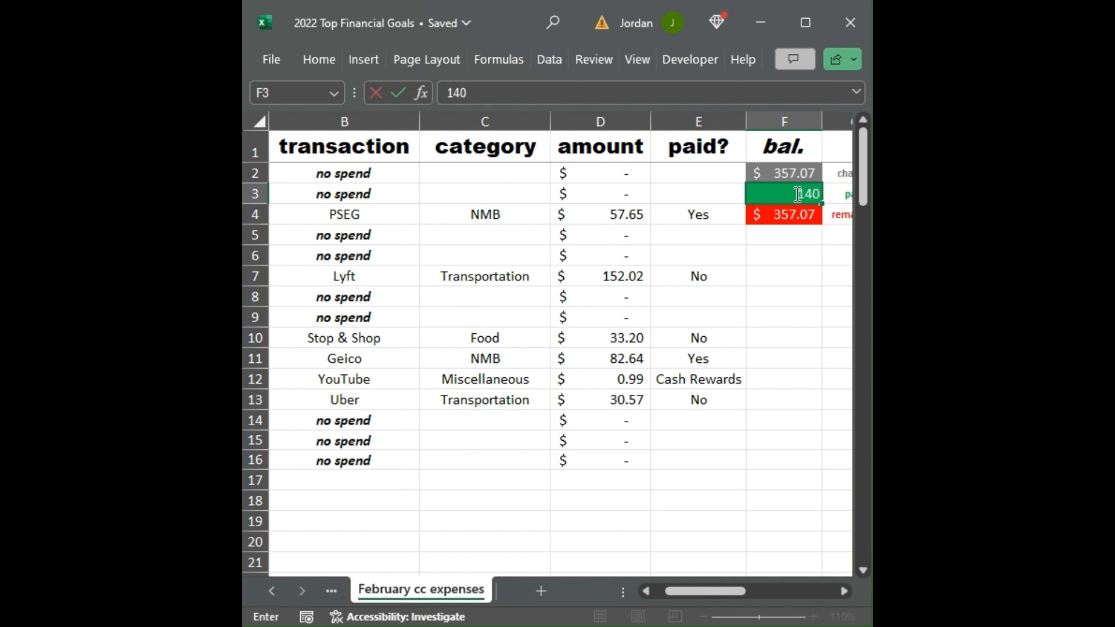
{"action": "type", "text": ".29"}
{"action": "key", "text": "Return"}
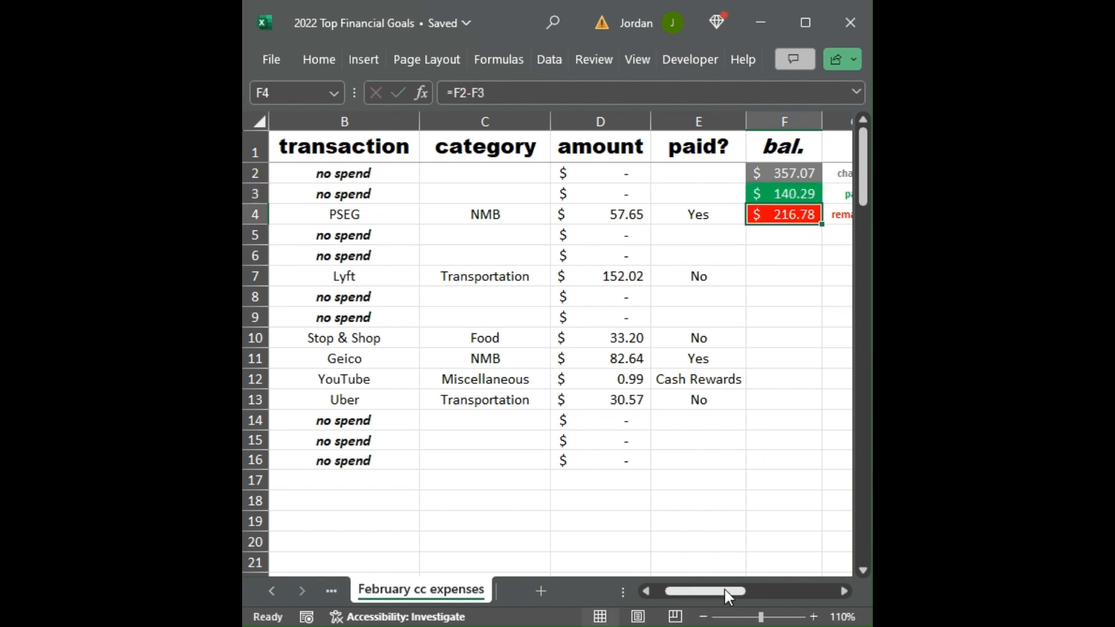
Review the charges, paid and remaining balances in cells F2 to F4 and return to the date column of the table.
{"action": "left_click_drag", "start_coordinate": [725, 590], "coordinate": [764, 590]}
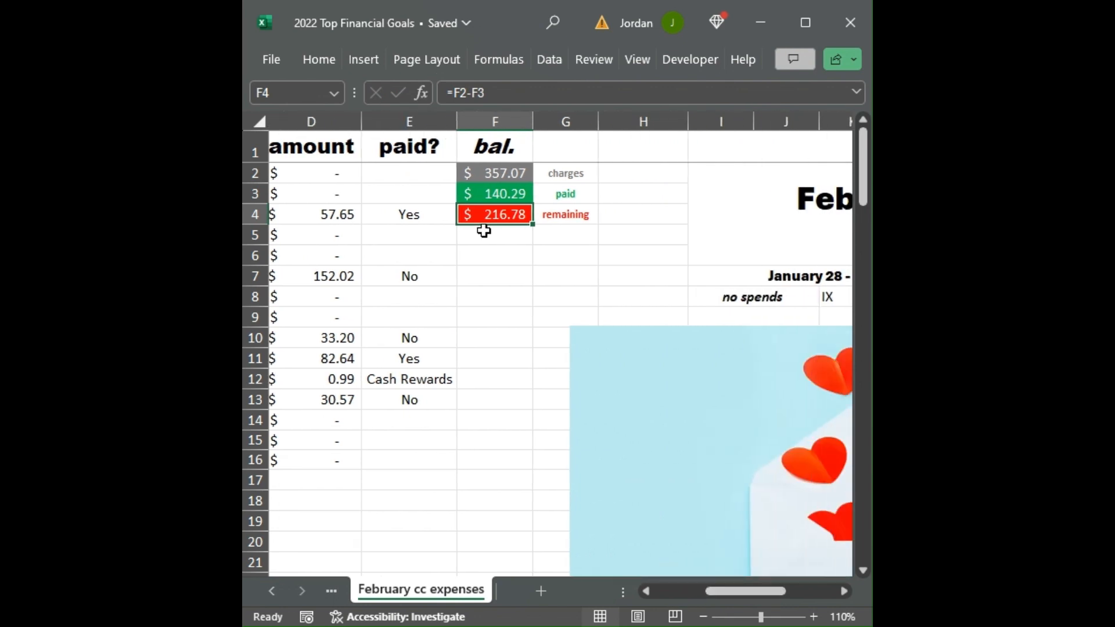
{"action": "left_click", "coordinate": [494, 169]}
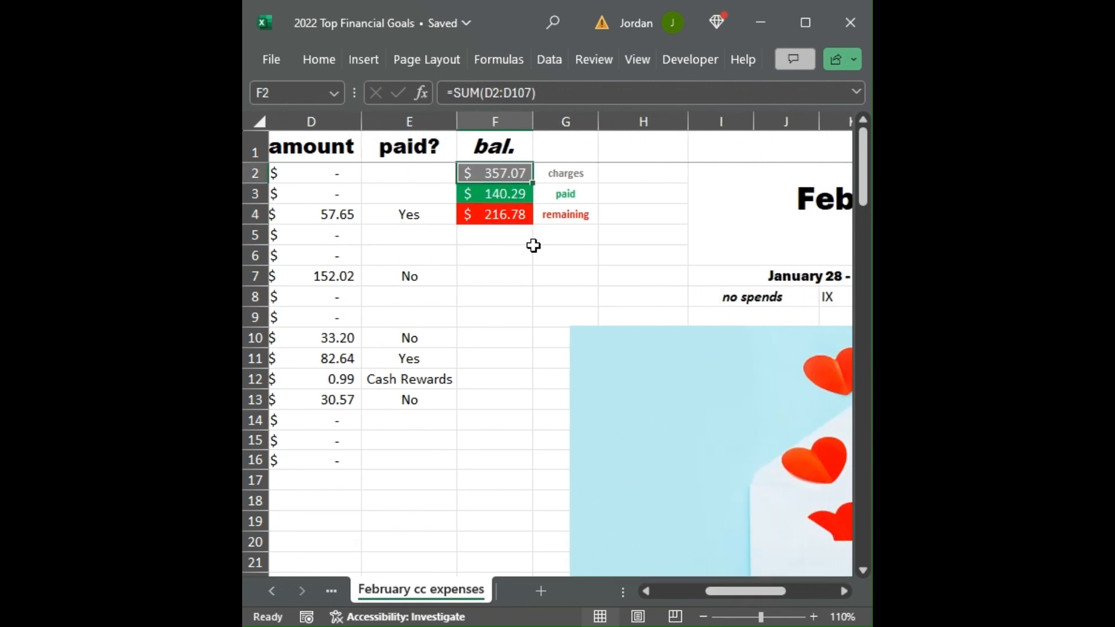
{"action": "left_click", "coordinate": [514, 195]}
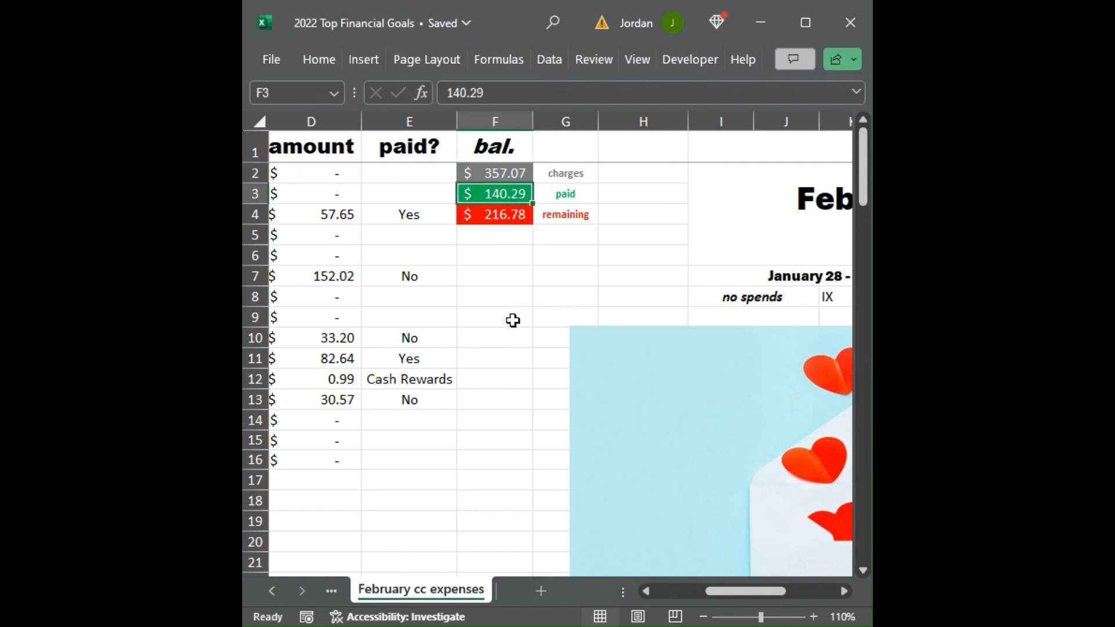
{"action": "left_click", "coordinate": [519, 215]}
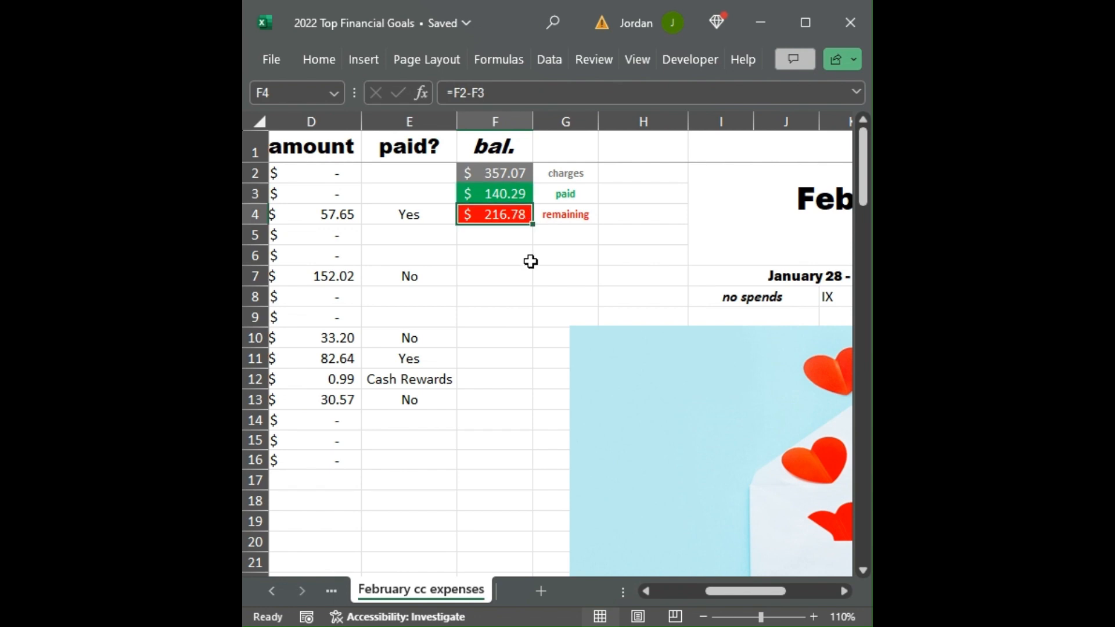
{"action": "left_click", "coordinate": [667, 587]}
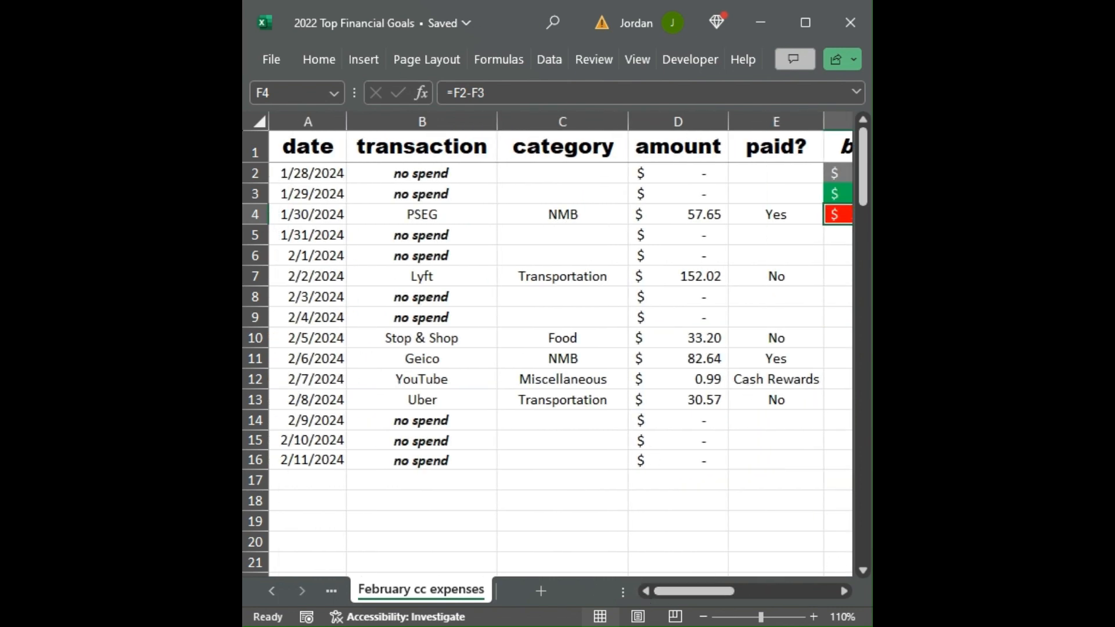
{"action": "key", "text": "alt+Tab"}
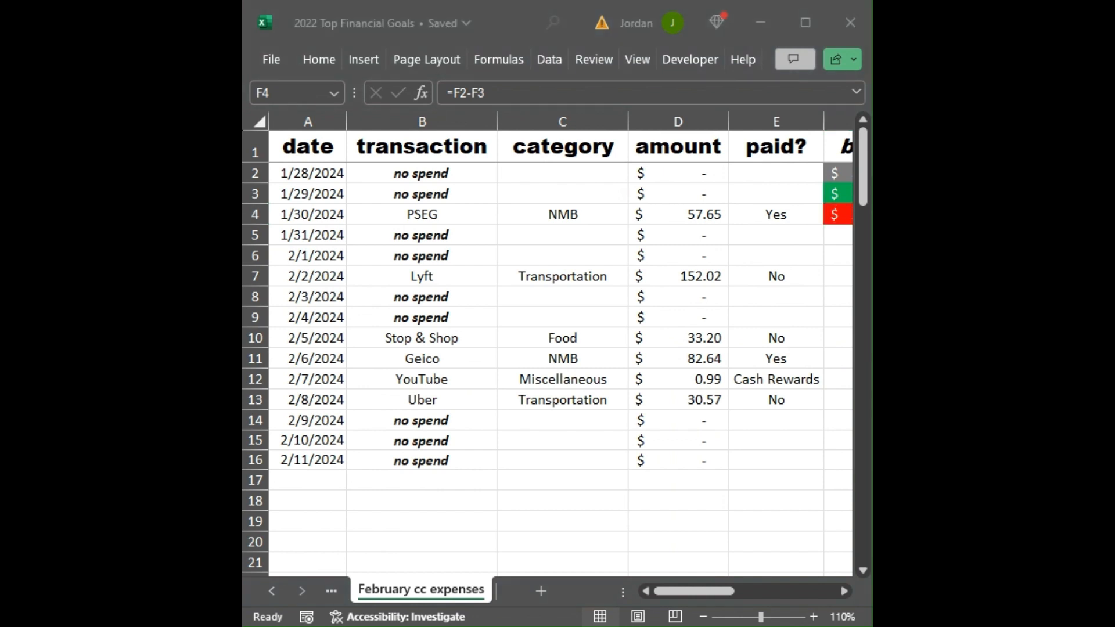